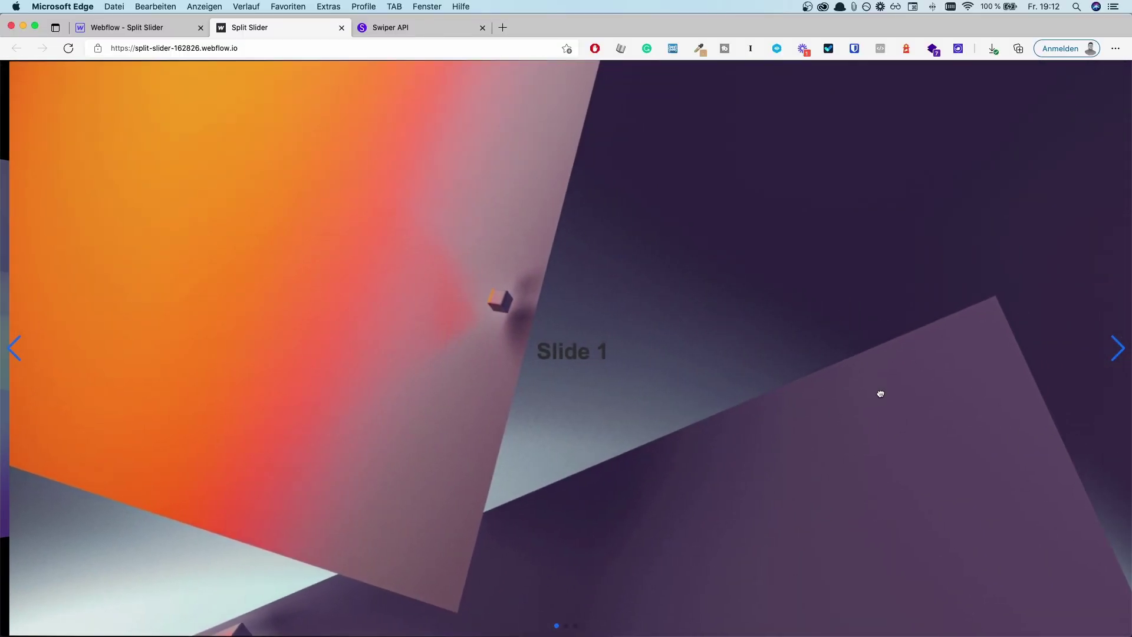
# Swipe the published coverflow slider on split-slider.webflow.io to another slide
pyautogui.moveTo(879, 392); pyautogui.dragTo(131, 346)
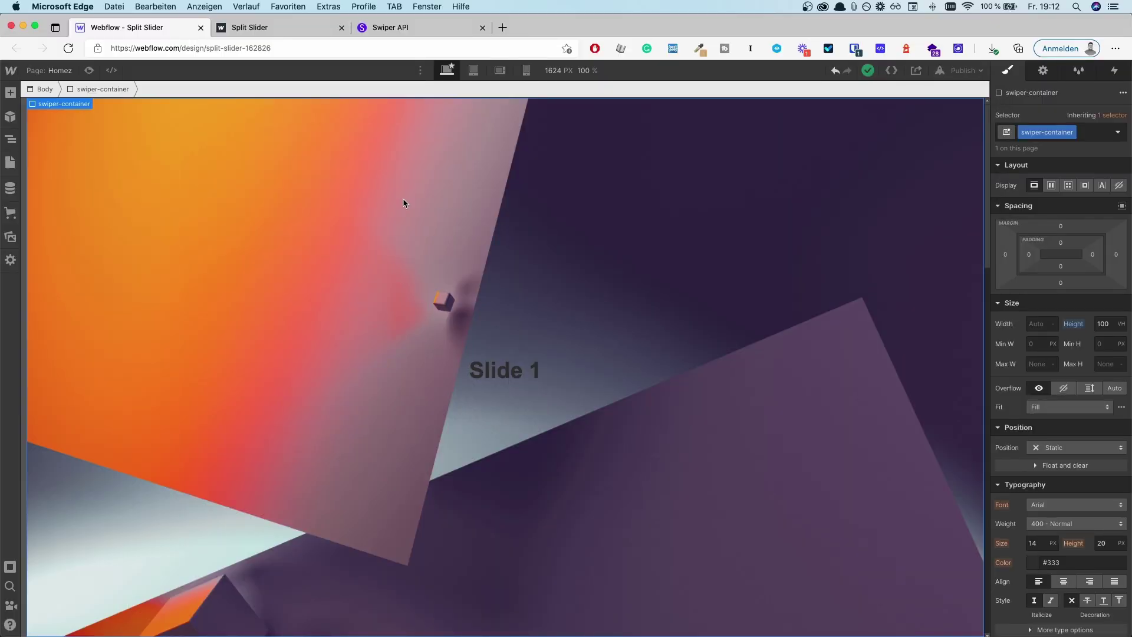
# Show the Navigator element tree, then switch to the Pages panel to reach Homez settings
pyautogui.click(403, 202)
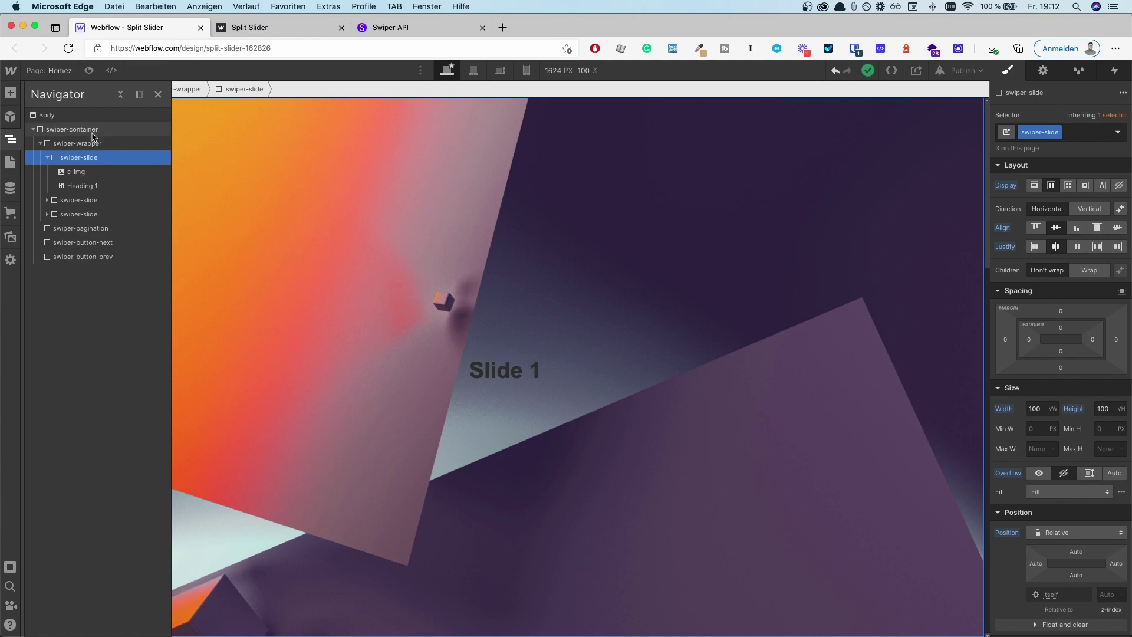
pyautogui.click(70, 72)
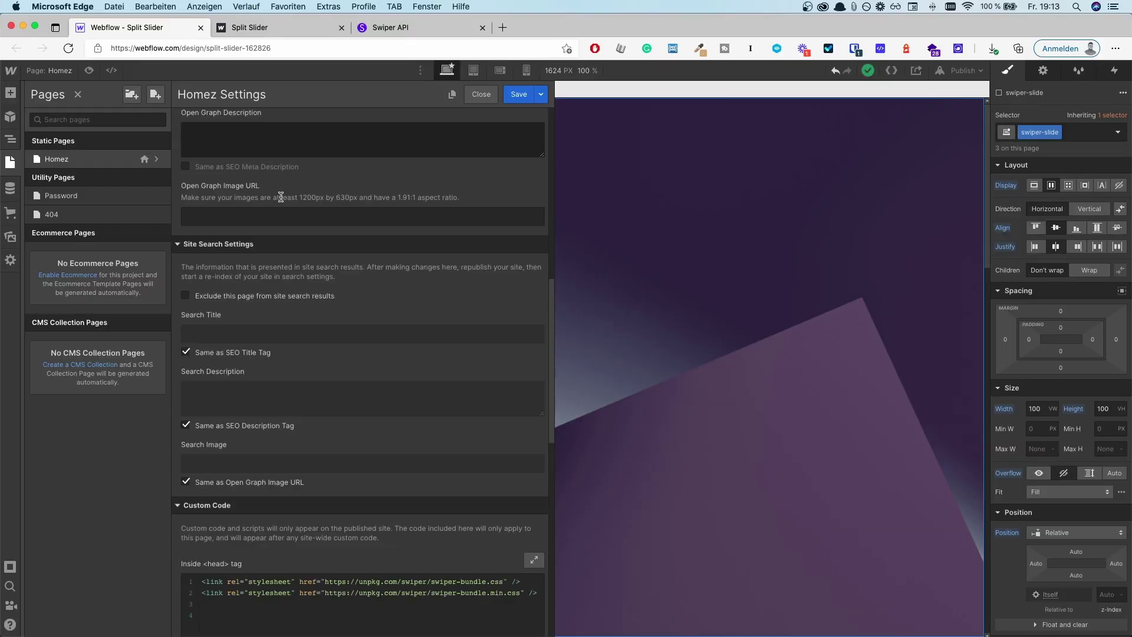
pyautogui.scroll(-3, 280, 203)
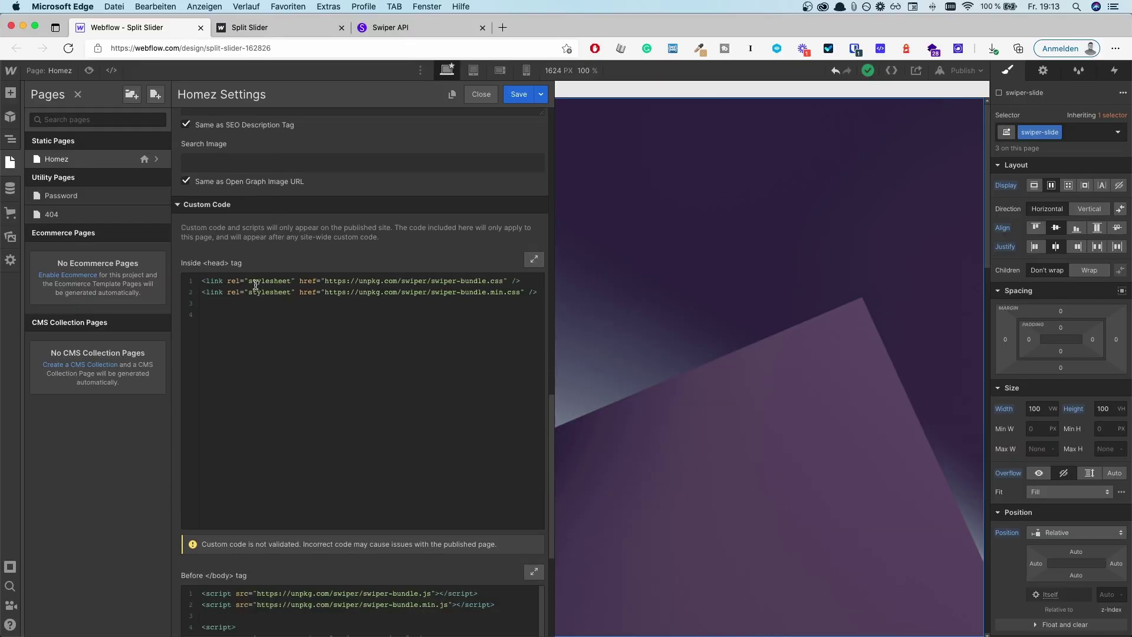
pyautogui.moveTo(202, 280); pyautogui.dragTo(336, 288)
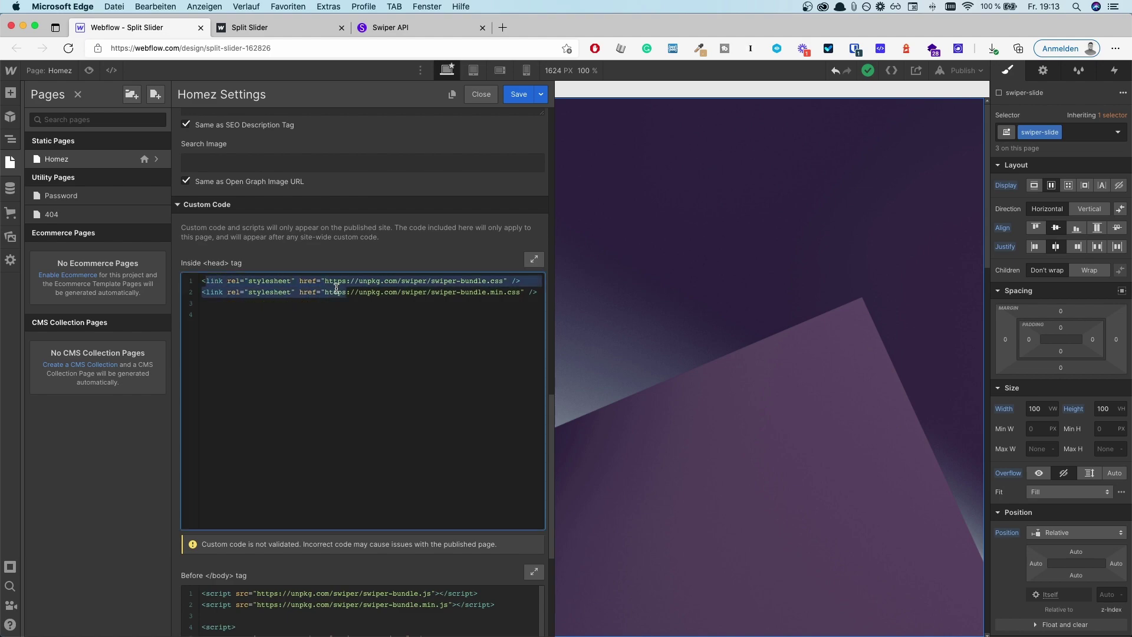
pyautogui.scroll(-9, 469, 287)
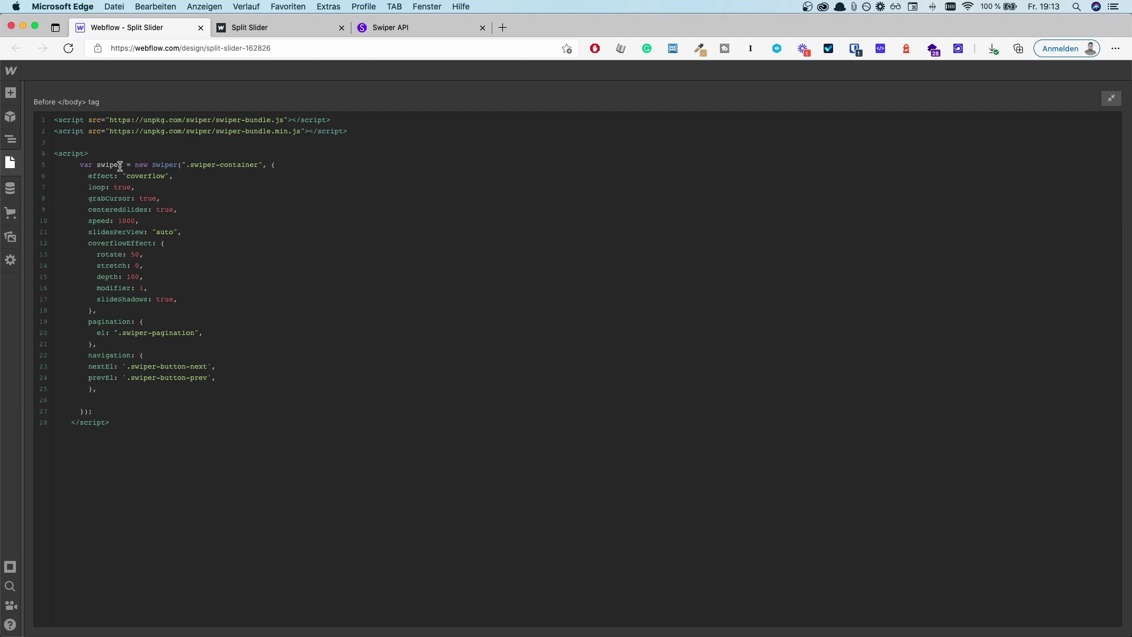
pyautogui.click(119, 165)
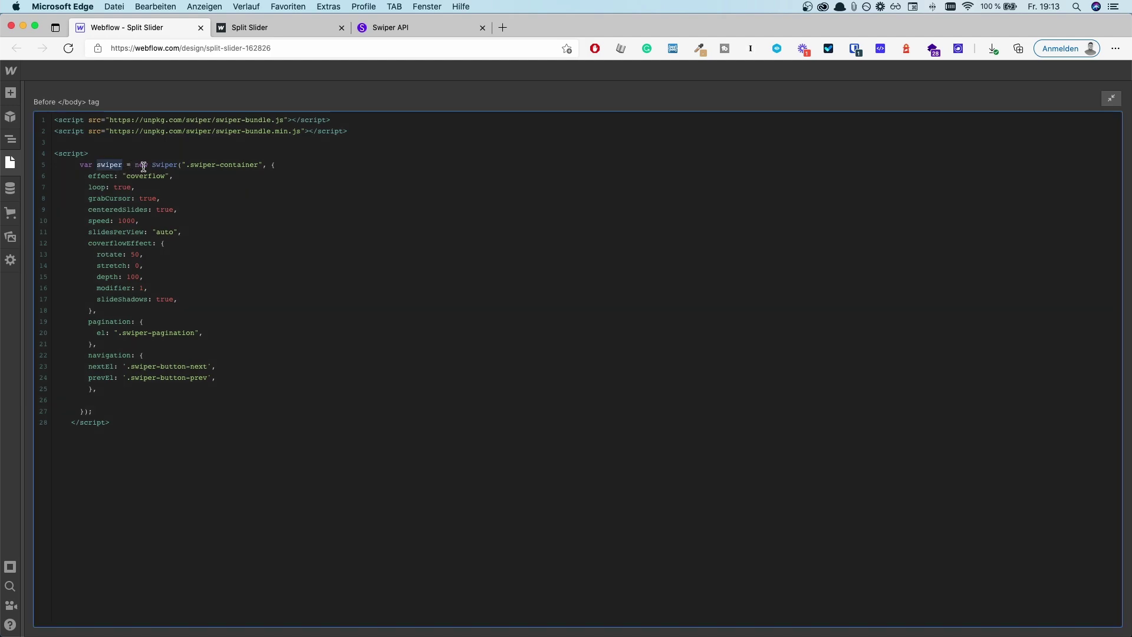
pyautogui.doubleClick(143, 167)
pyautogui.moveTo(189, 165); pyautogui.dragTo(258, 166)
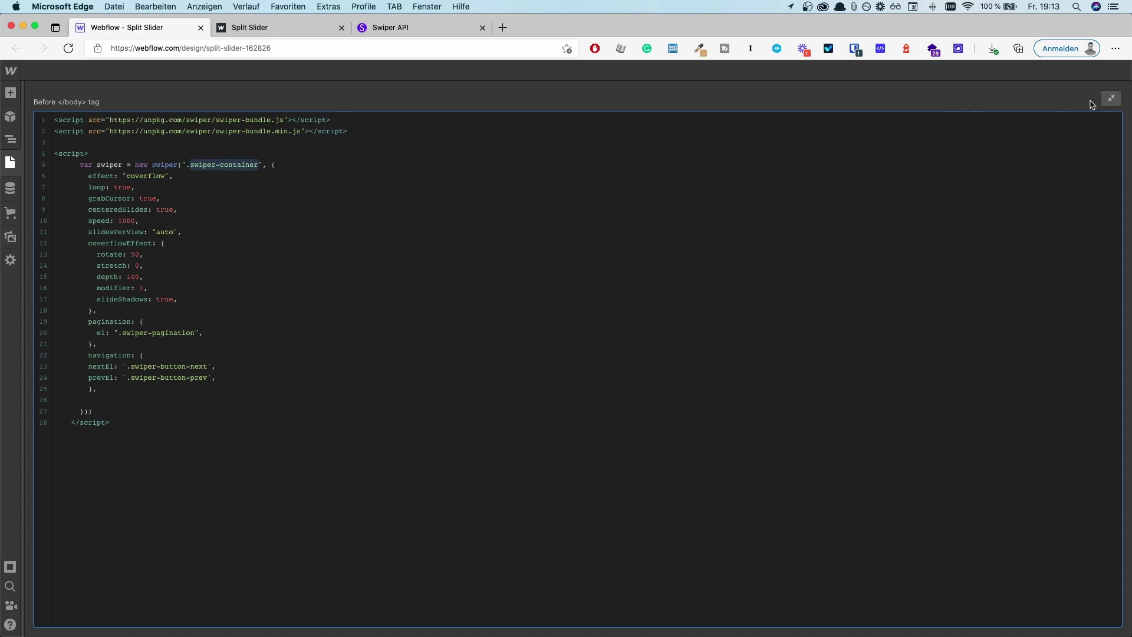
pyautogui.click(1107, 102)
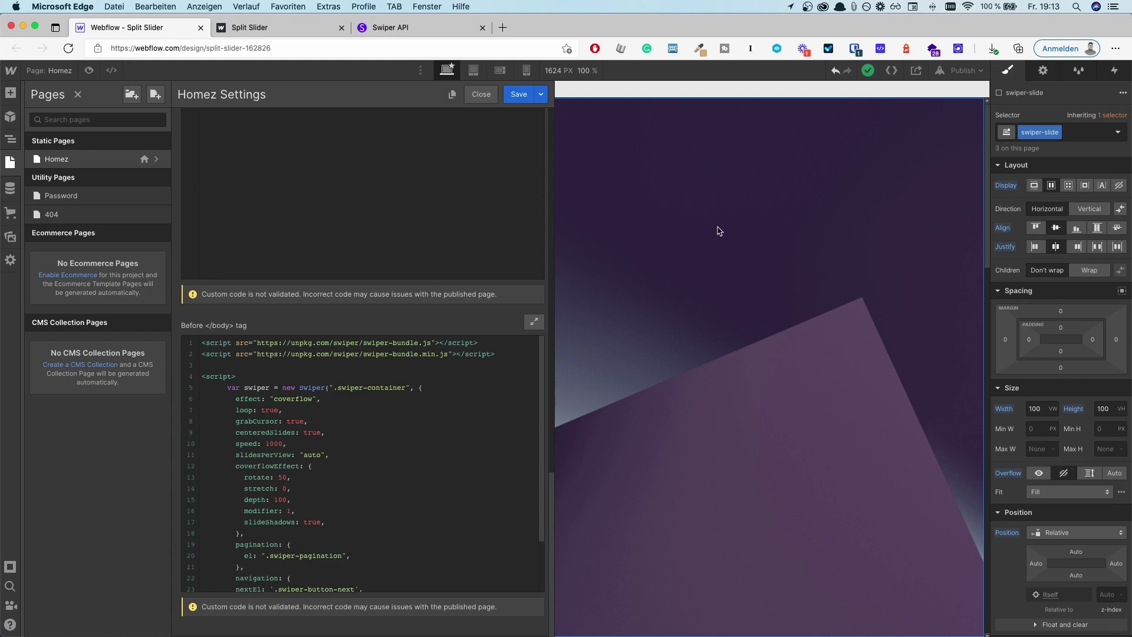
pyautogui.click(641, 328)
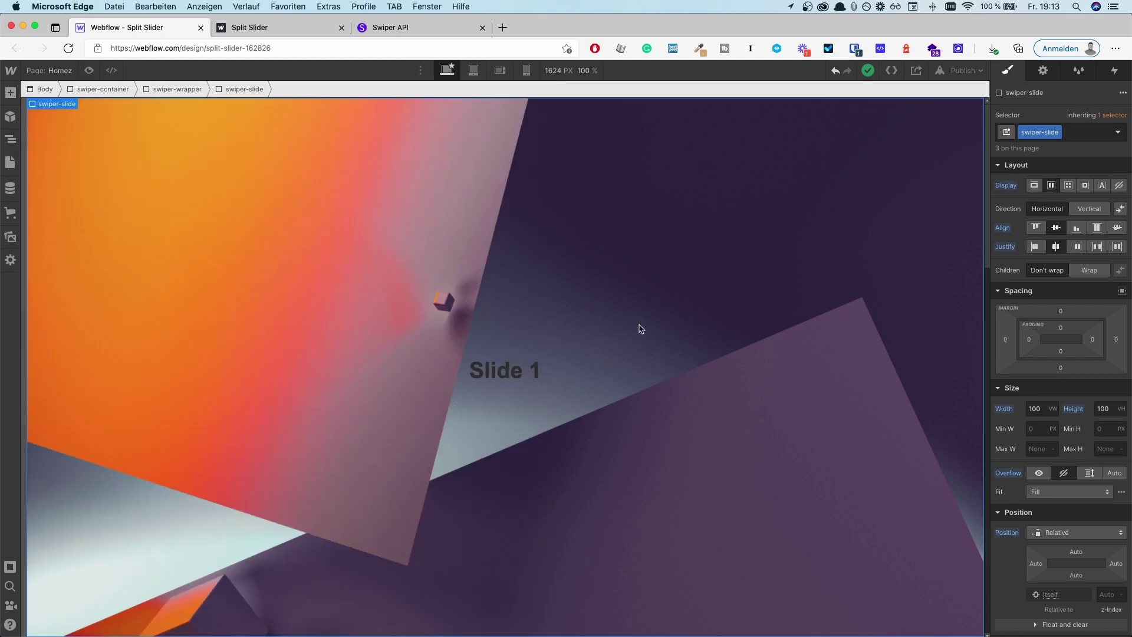
pyautogui.press('z')
pyautogui.click(75, 131)
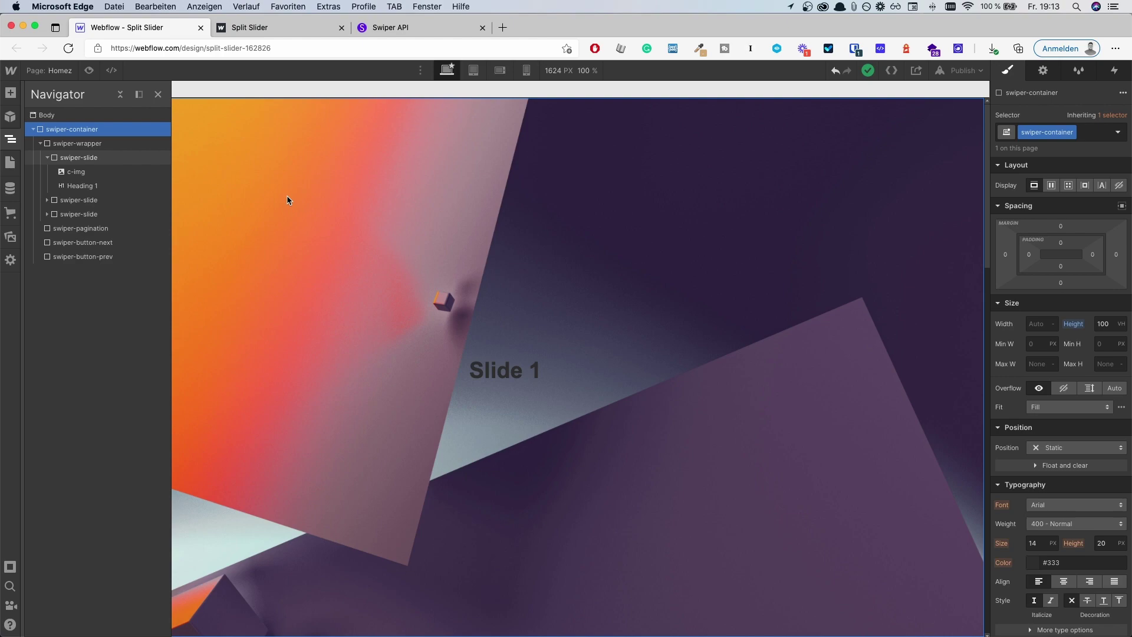
pyautogui.click(34, 129)
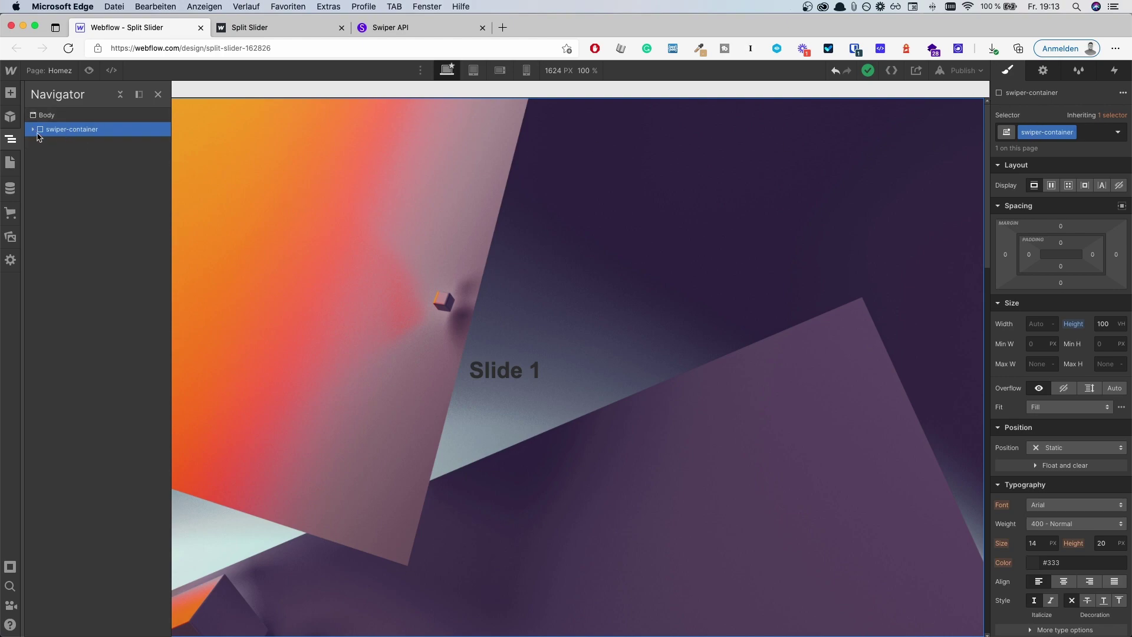
pyautogui.click(59, 71)
# Review the Before </body> Swiper init script with coverflowEffect, pagination and navigation options
pyautogui.scroll(-15, 492, 356)
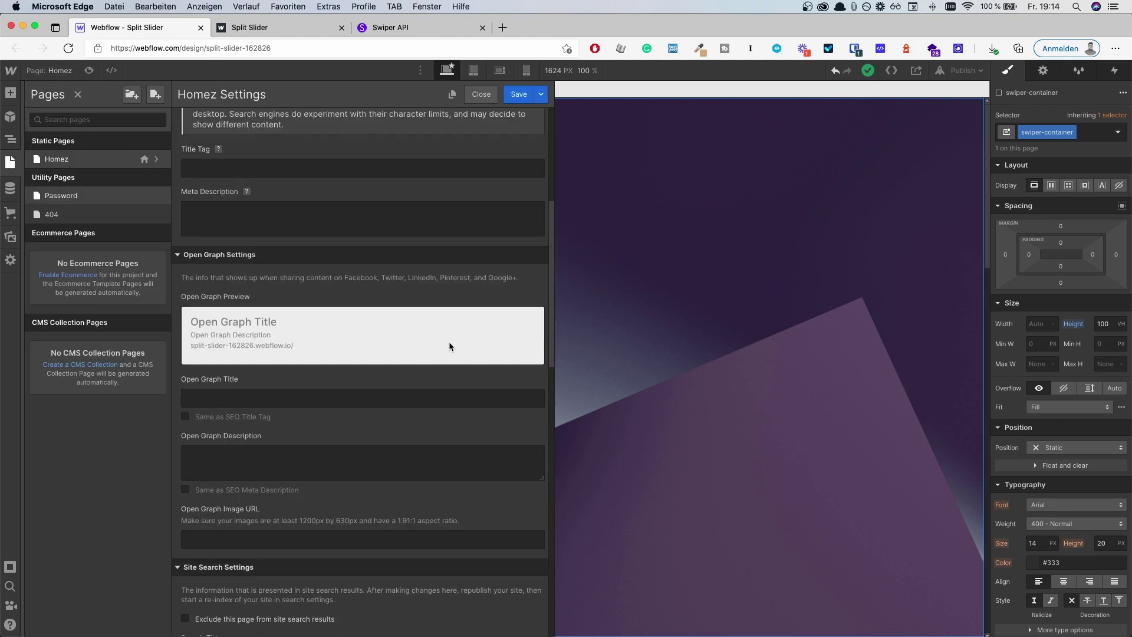
pyautogui.scroll(-3, 434, 347)
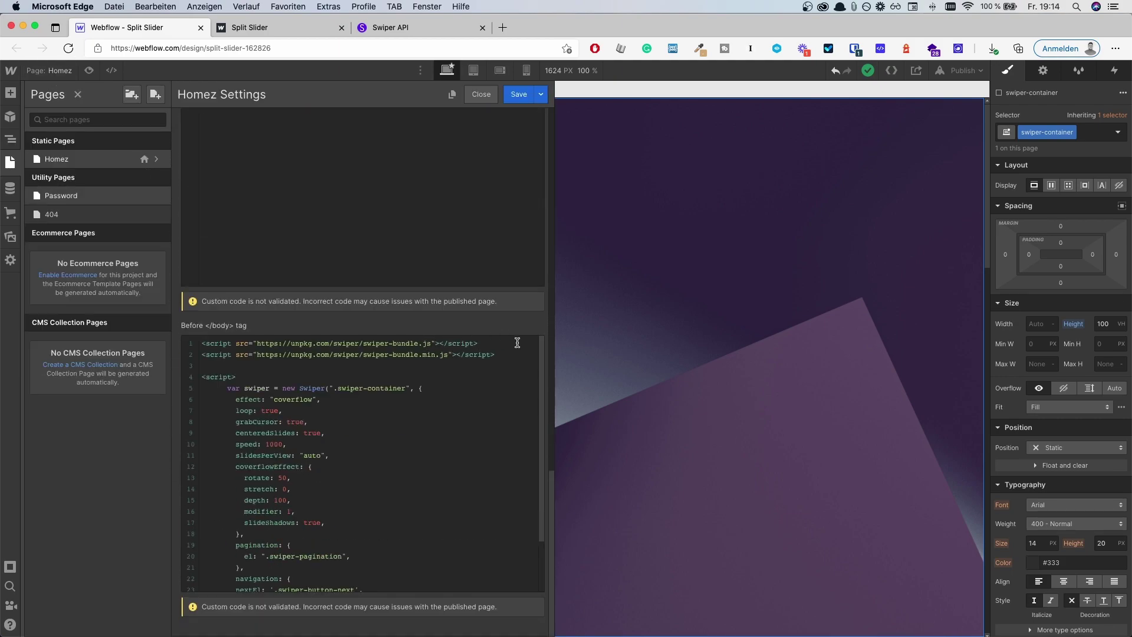
pyautogui.click(527, 354)
pyautogui.scroll(-2, 513, 361)
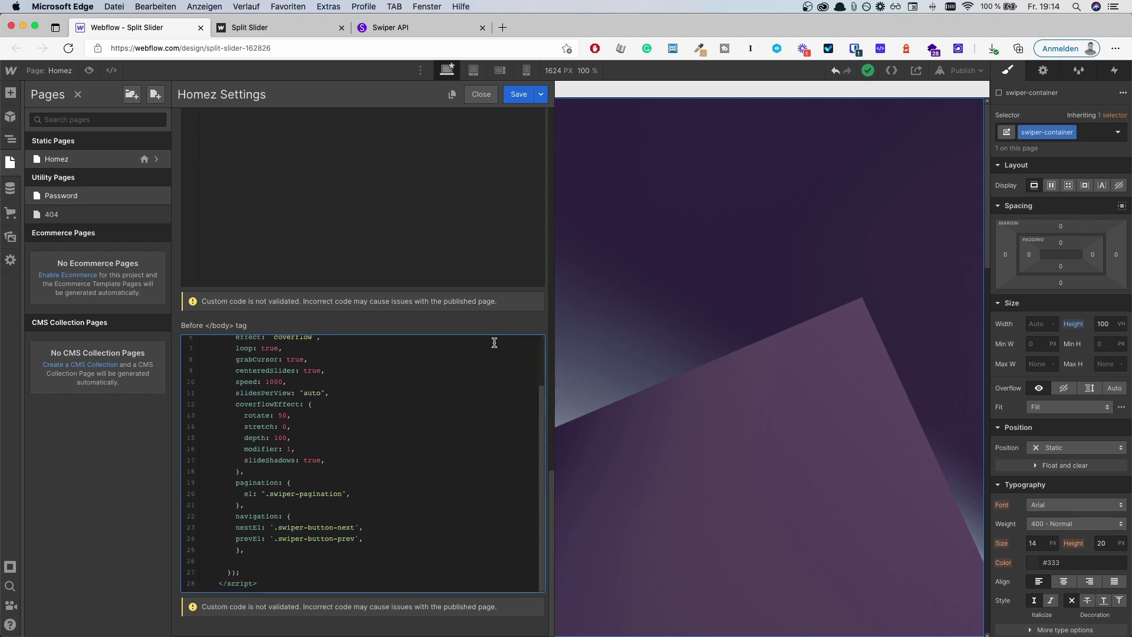
pyautogui.scroll(5, 465, 371)
pyautogui.scroll(-3, 411, 372)
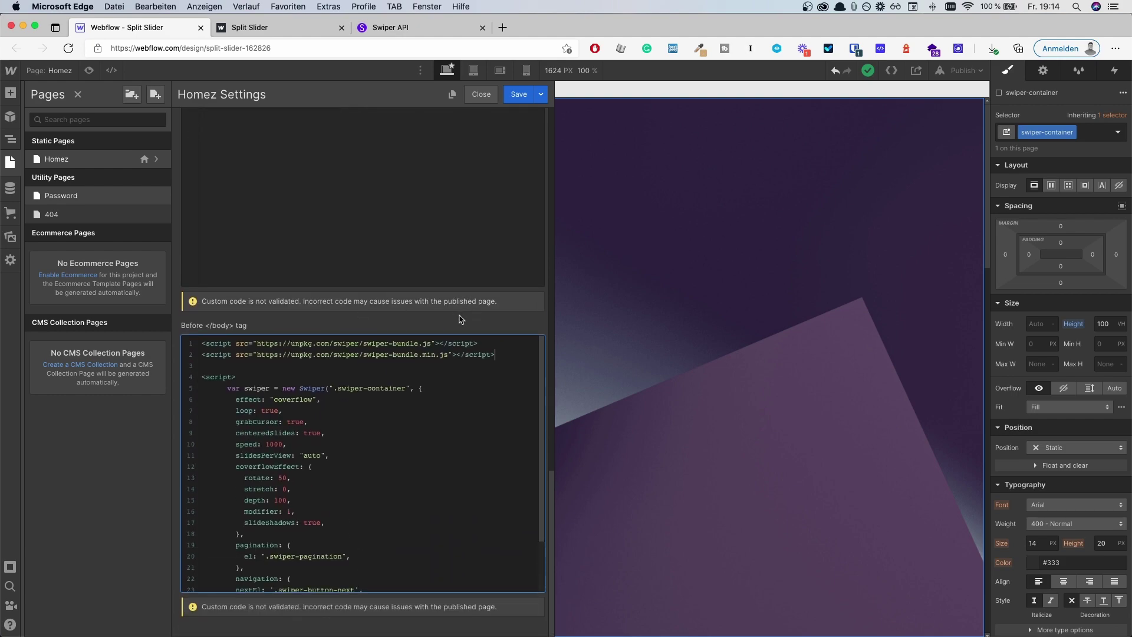
pyautogui.scroll(-1, 336, 389)
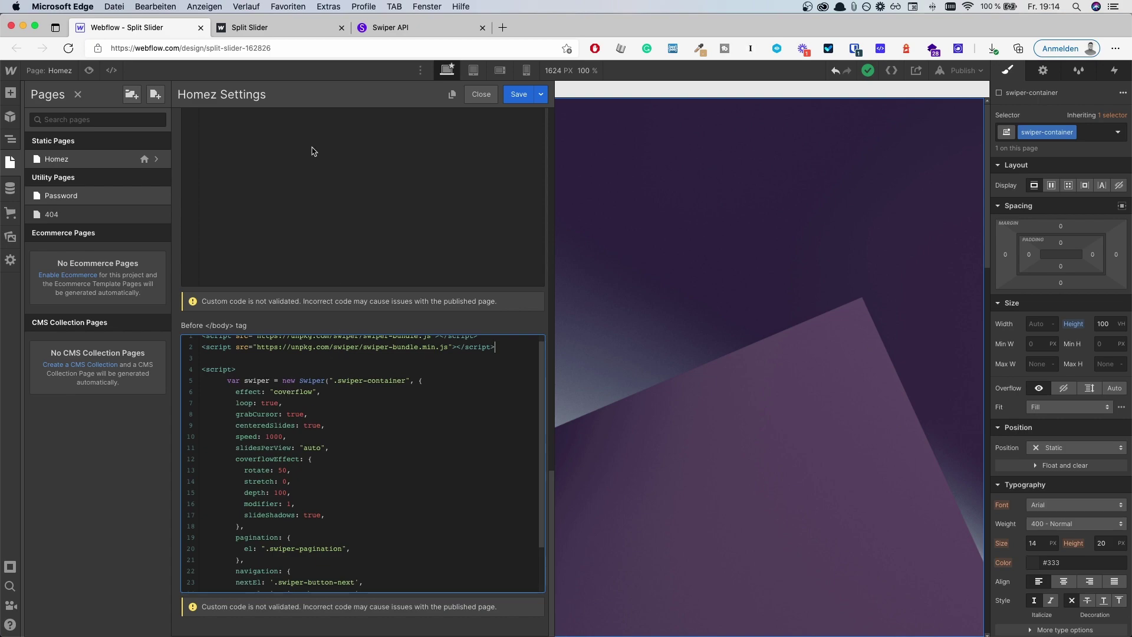
# On the published page, swipe the slider back to Slide 1, then on to Slide 2
pyautogui.hotkey('ctrl', 'Tab')
pyautogui.moveTo(637, 139); pyautogui.dragTo(209, 211)
pyautogui.moveTo(702, 235); pyautogui.dragTo(56, 167)
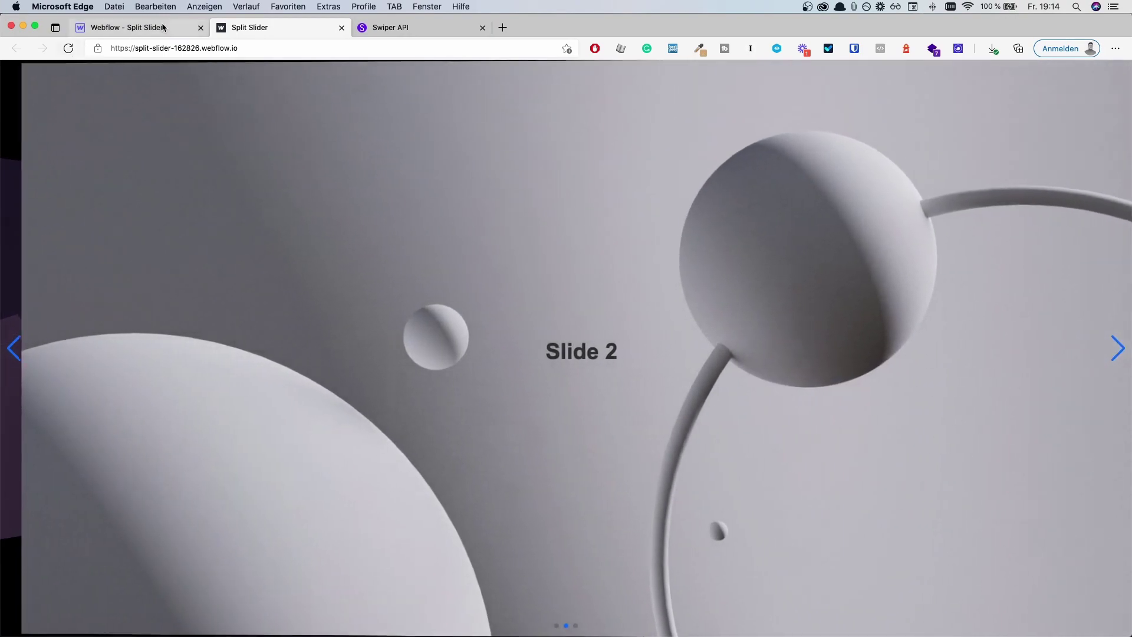
pyautogui.click(164, 26)
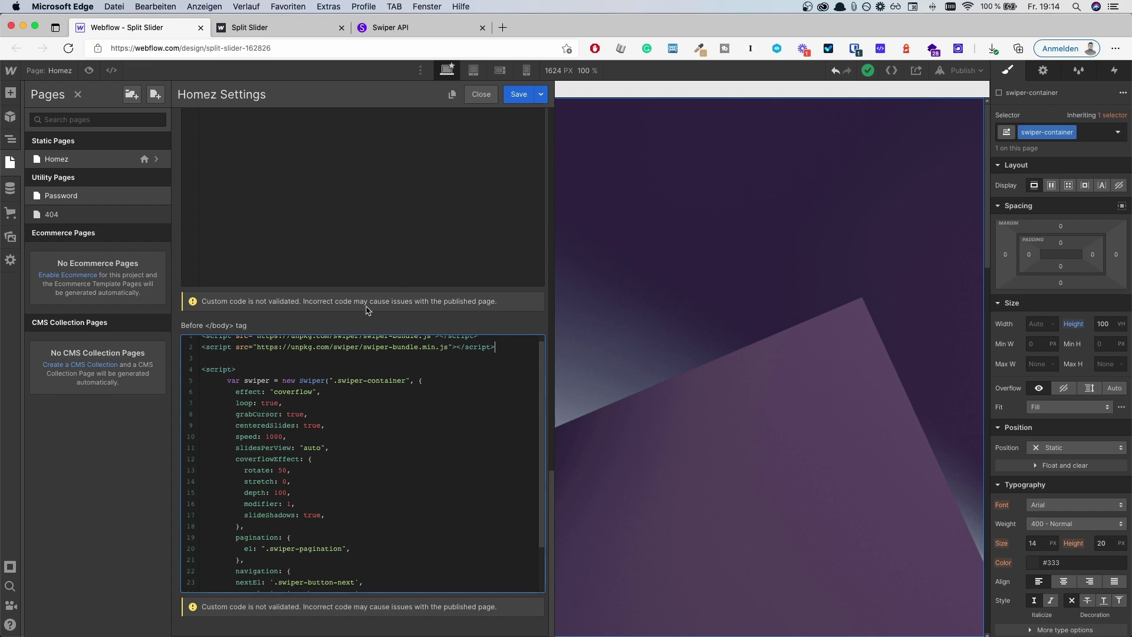
pyautogui.scroll(-1, 315, 422)
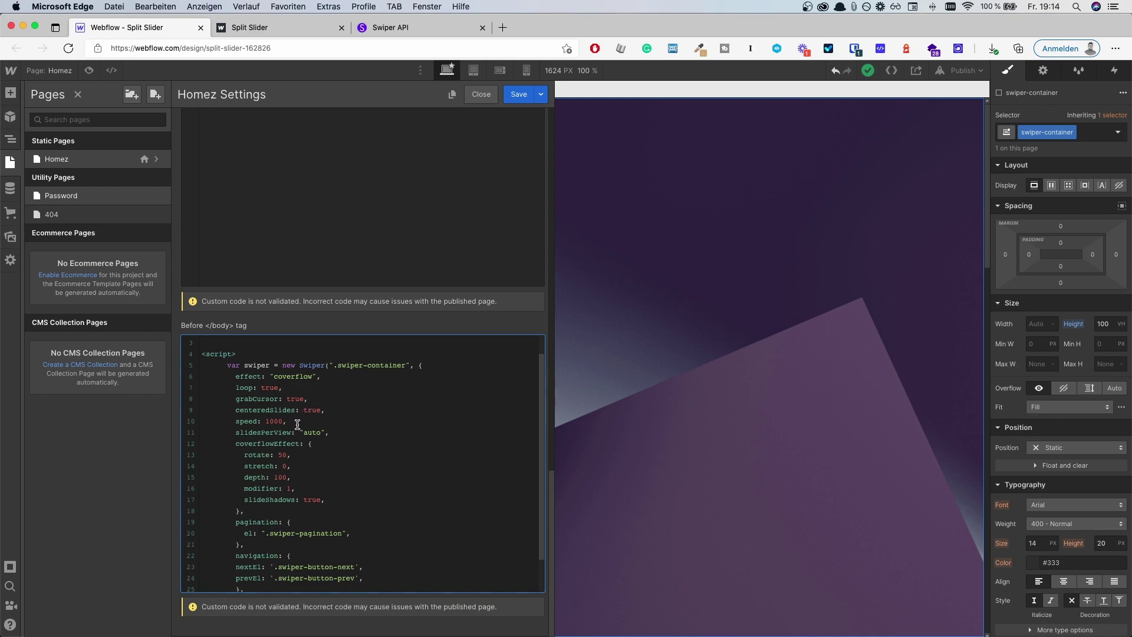
# Advance the live slider toward Slide 3 by swiping and using the next arrow twice
pyautogui.click(309, 27)
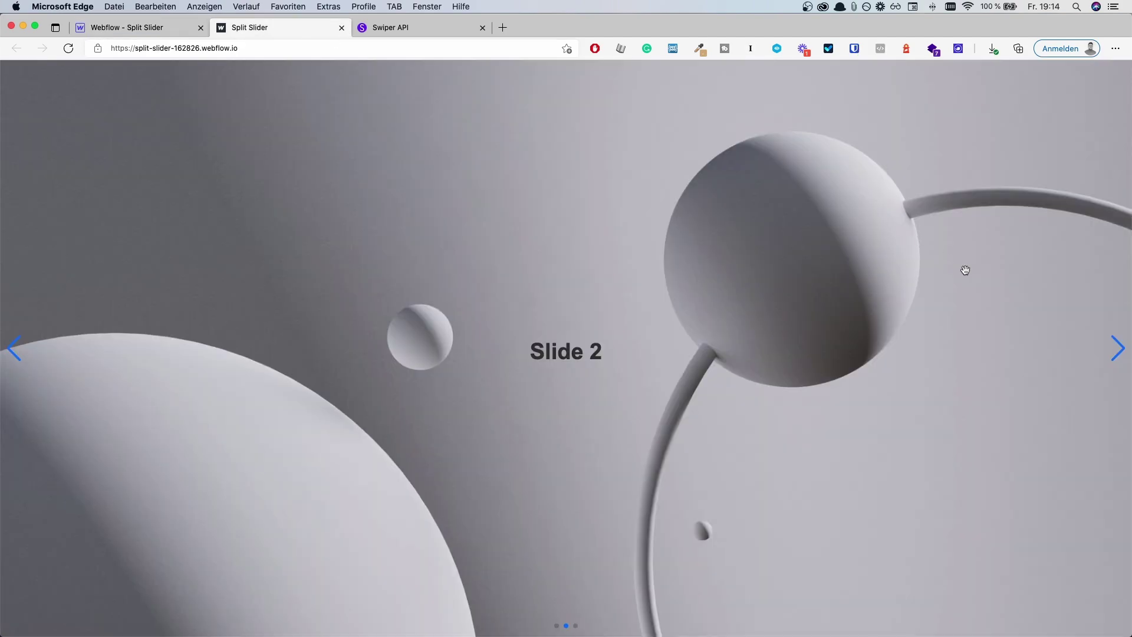
pyautogui.moveTo(962, 267); pyautogui.dragTo(1064, 390)
pyautogui.click(1117, 348)
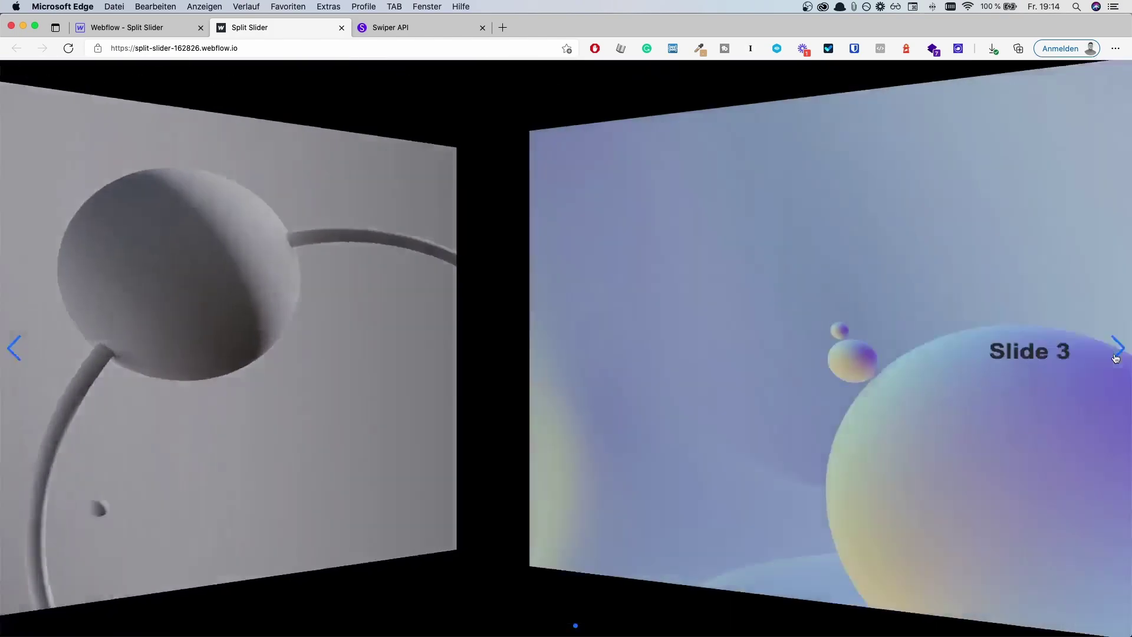
pyautogui.click(1117, 349)
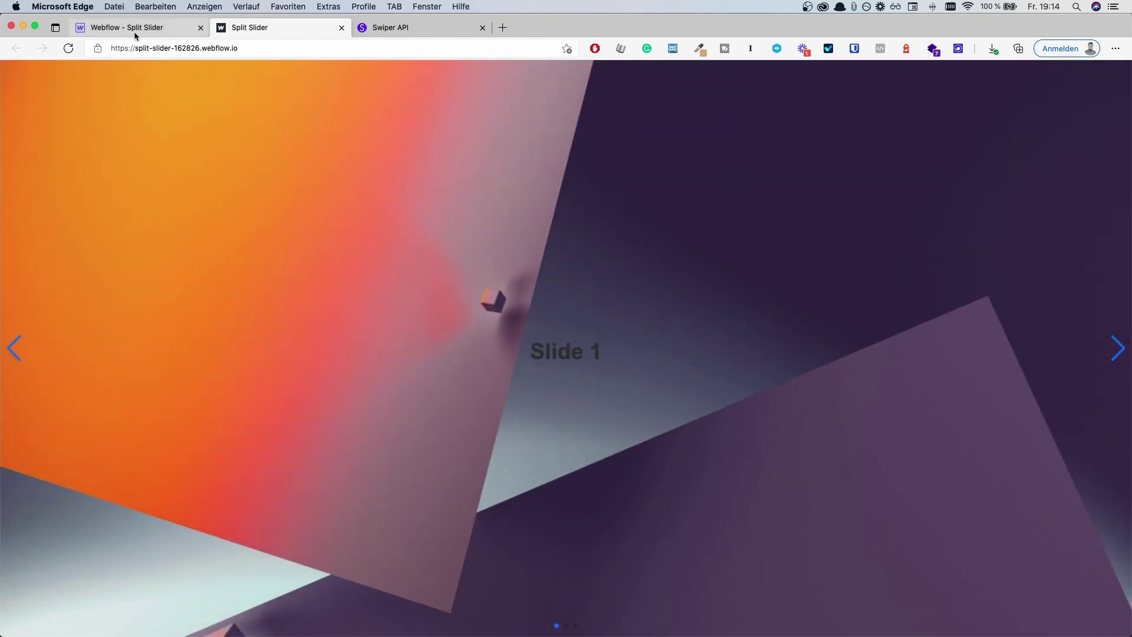
pyautogui.click(133, 28)
# Scroll further through the custom code, then view the published slider page again
pyautogui.scroll(-2, 360, 396)
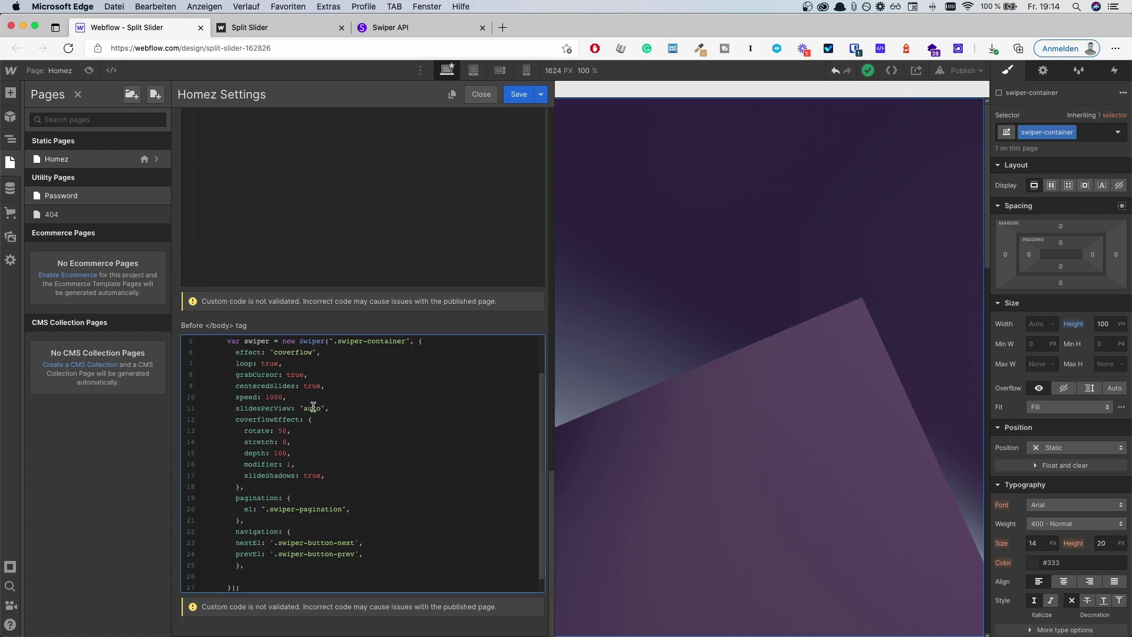
pyautogui.scroll(-1, 313, 407)
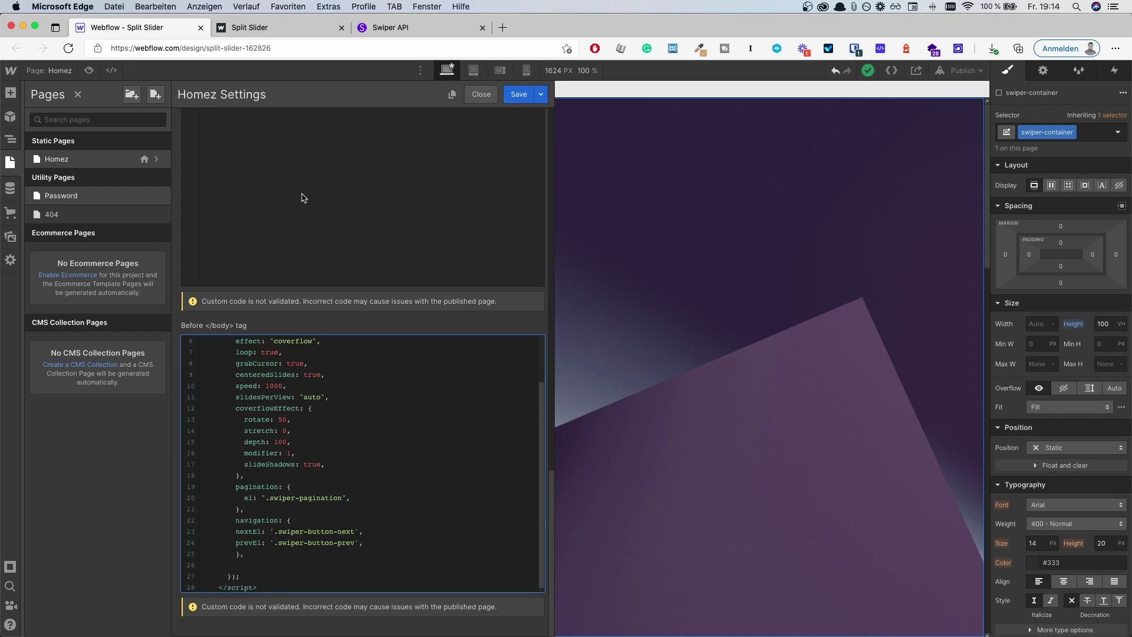
pyautogui.click(289, 27)
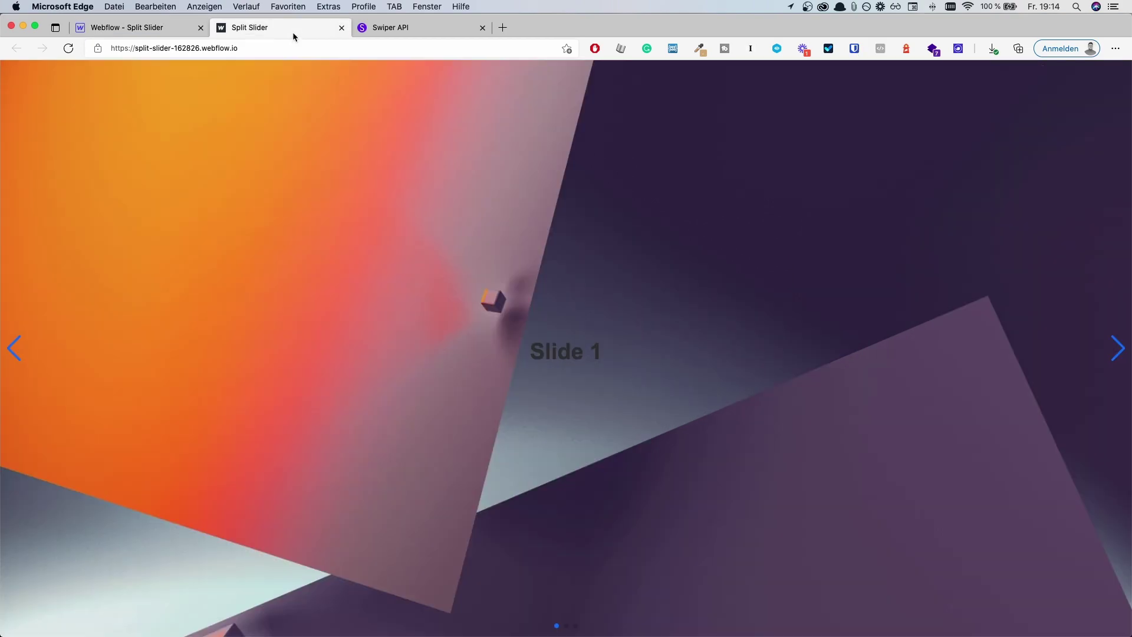
# Change coverflow rotate from 50 to 200, save, publish the site, and reload the live page
pyautogui.click(135, 27)
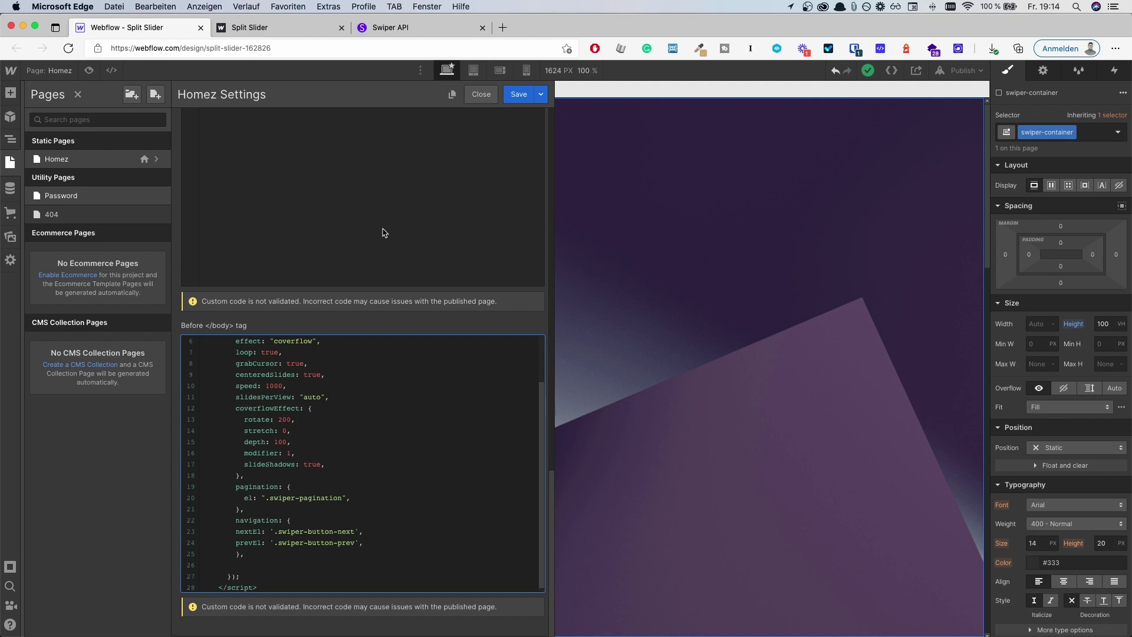
pyautogui.click(519, 95)
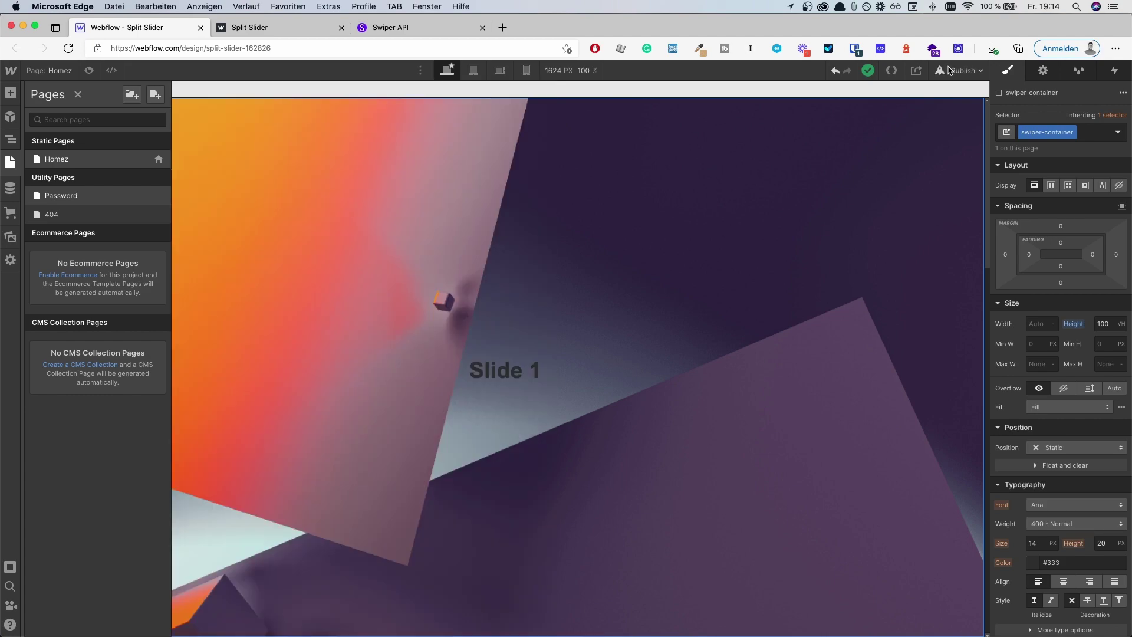
pyautogui.click(959, 70)
pyautogui.click(902, 242)
pyautogui.click(288, 28)
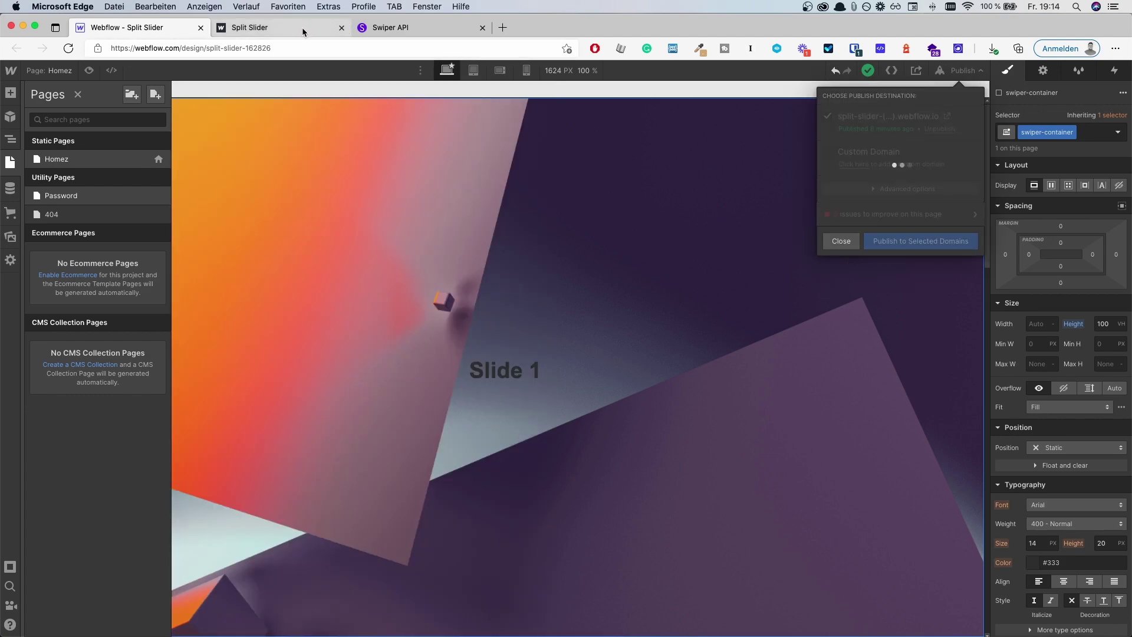
pyautogui.press('super+r')
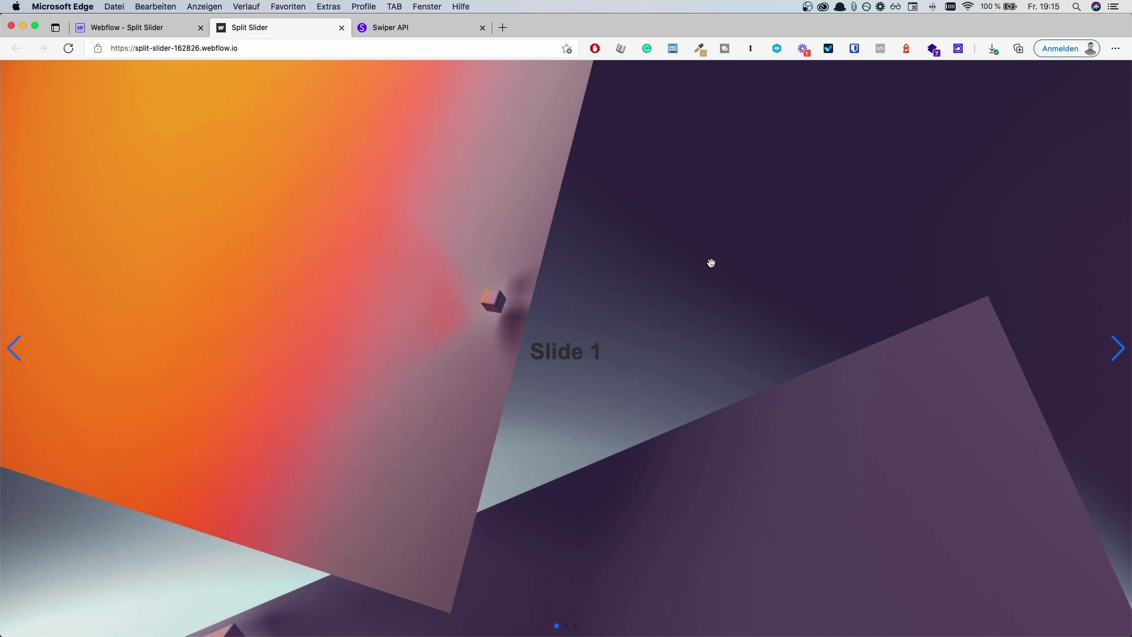
# Swipe the reloaded live slider to Slide 2 to see the 200 rotation
pyautogui.moveTo(967, 394); pyautogui.dragTo(285, 379)
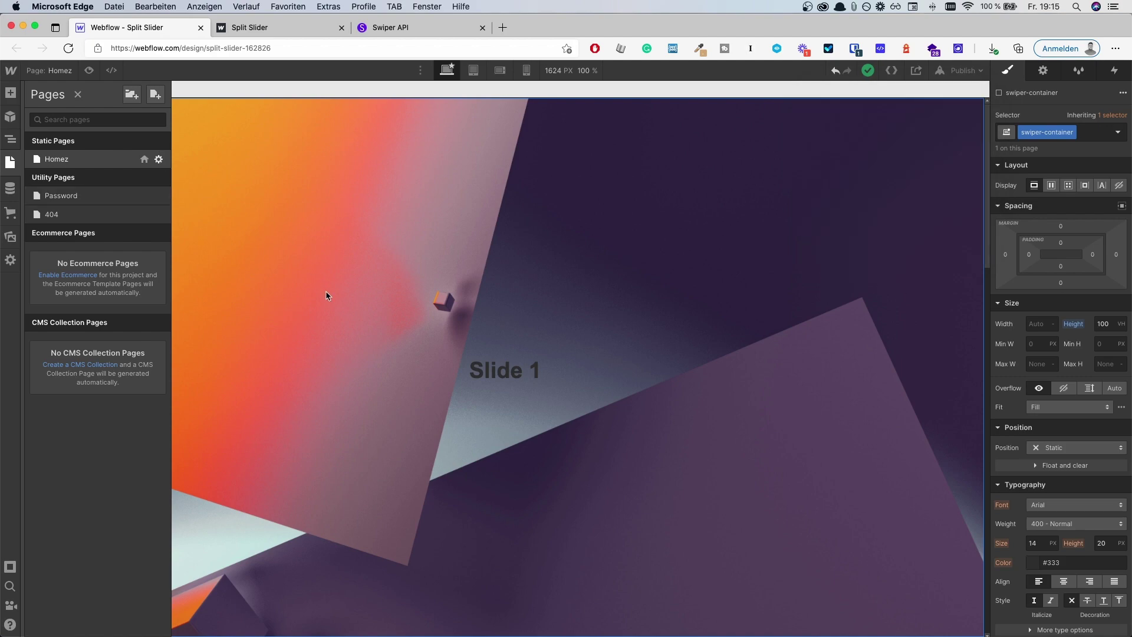
# Change the coverflow rotate value in the Homez Before </body> script from 200 to 50
pyautogui.click(159, 159)
pyautogui.scroll(-15, 333, 324)
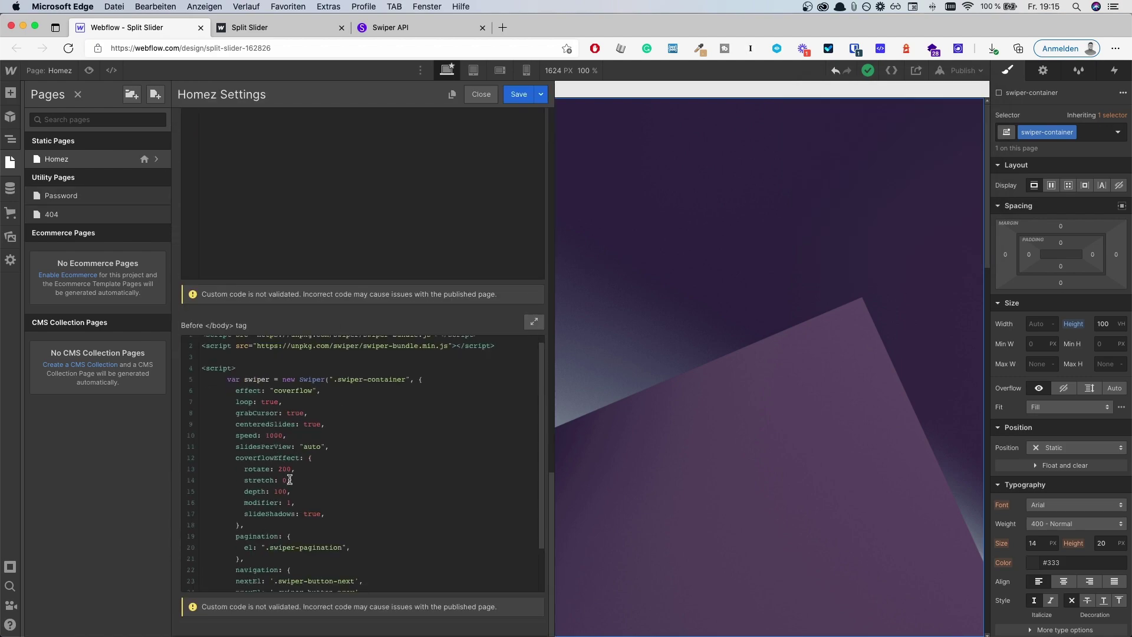
pyautogui.click(288, 469)
# Scroll the Swiper API documentation past Styles and Initialize Swiper to the Parameters table
pyautogui.click(420, 28)
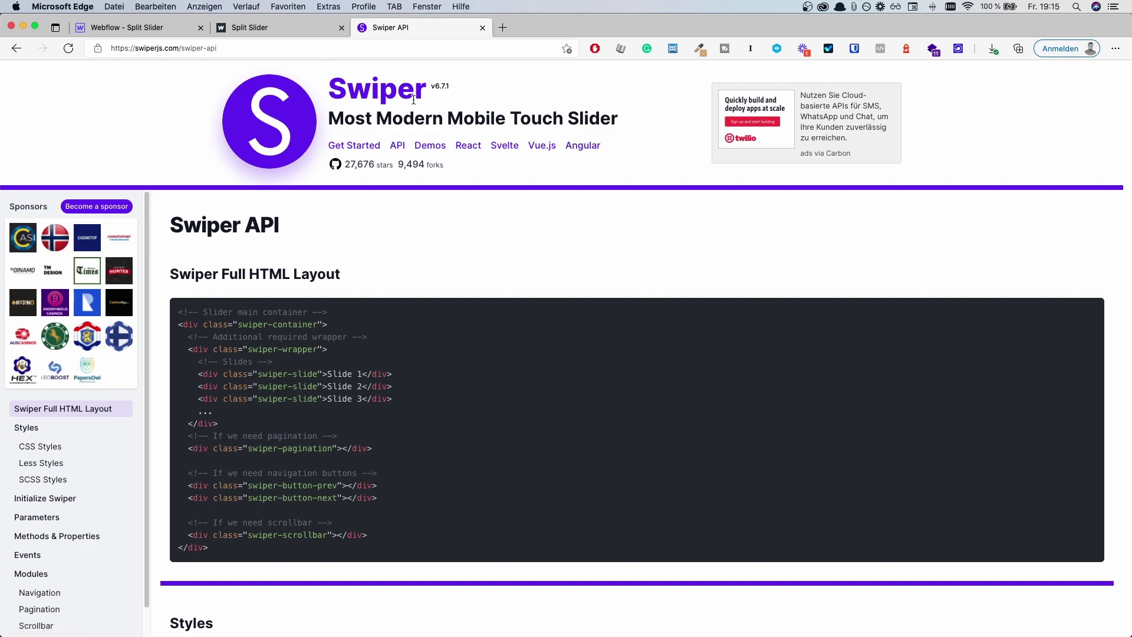
pyautogui.scroll(-20, 295, 229)
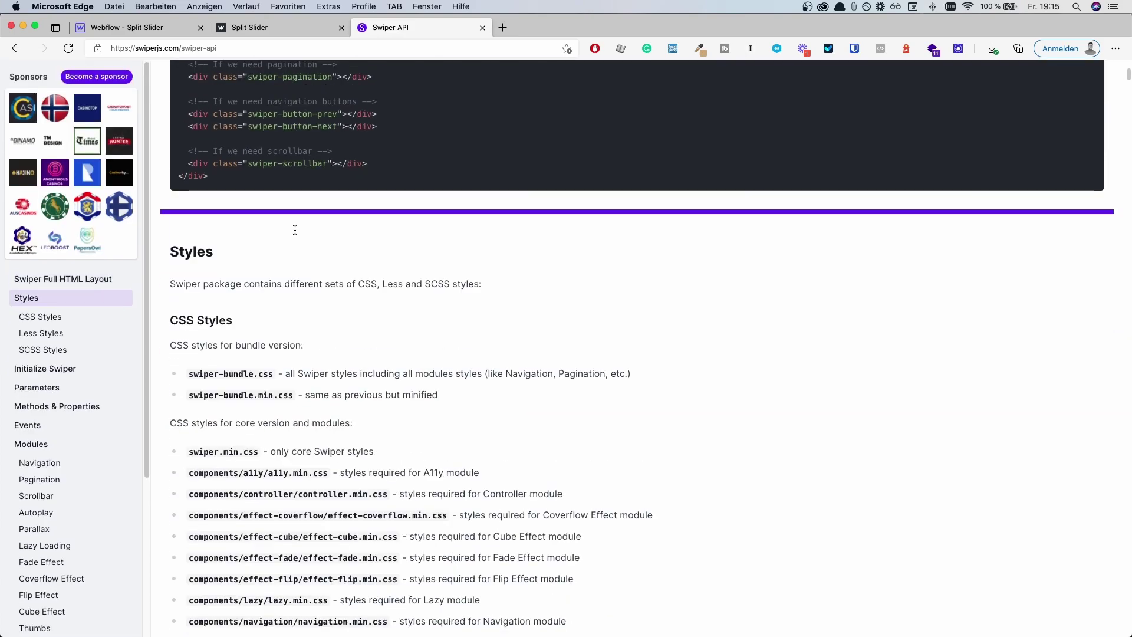
pyautogui.scroll(-20, 296, 229)
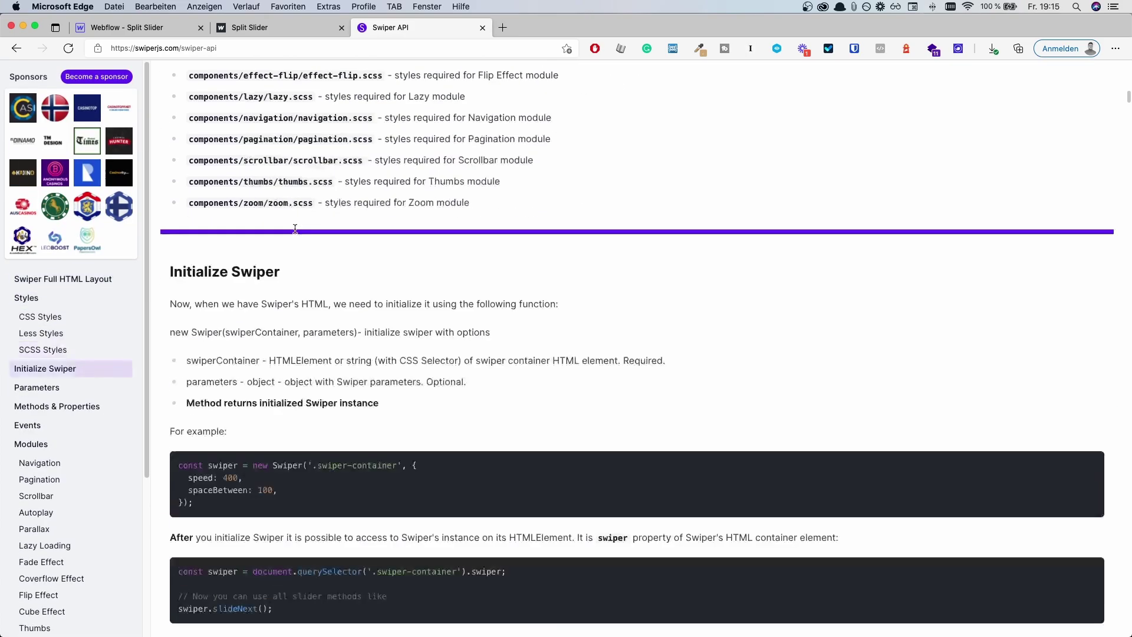
pyautogui.scroll(-5, 299, 233)
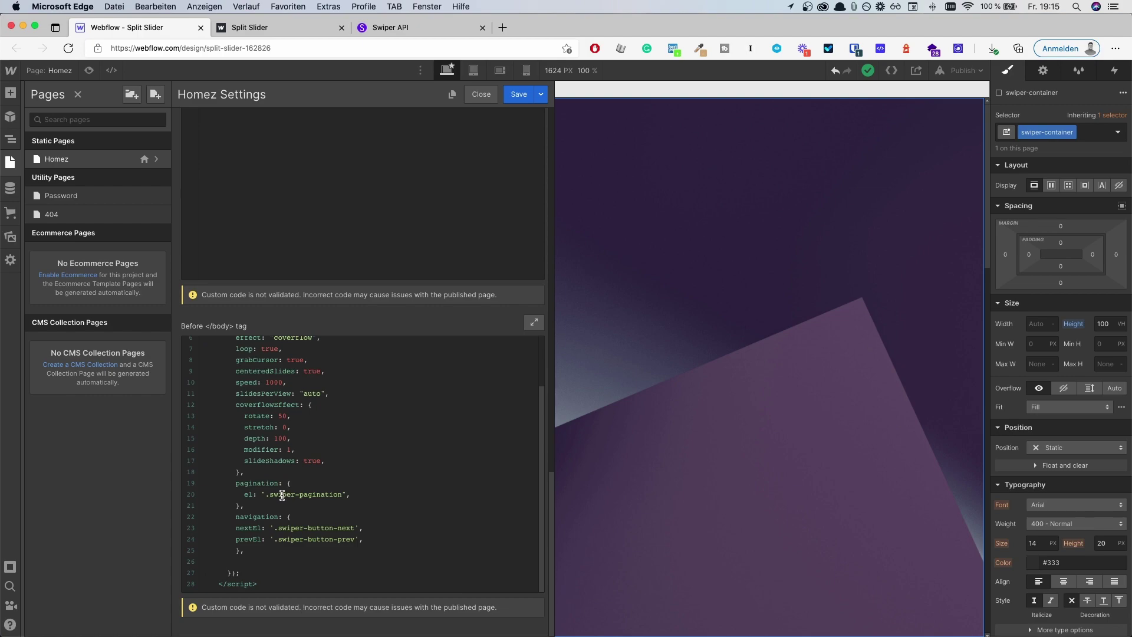
# Save the code with .swiper-pagination selected and check the live pagination dots reach Slide 3
pyautogui.click(282, 495)
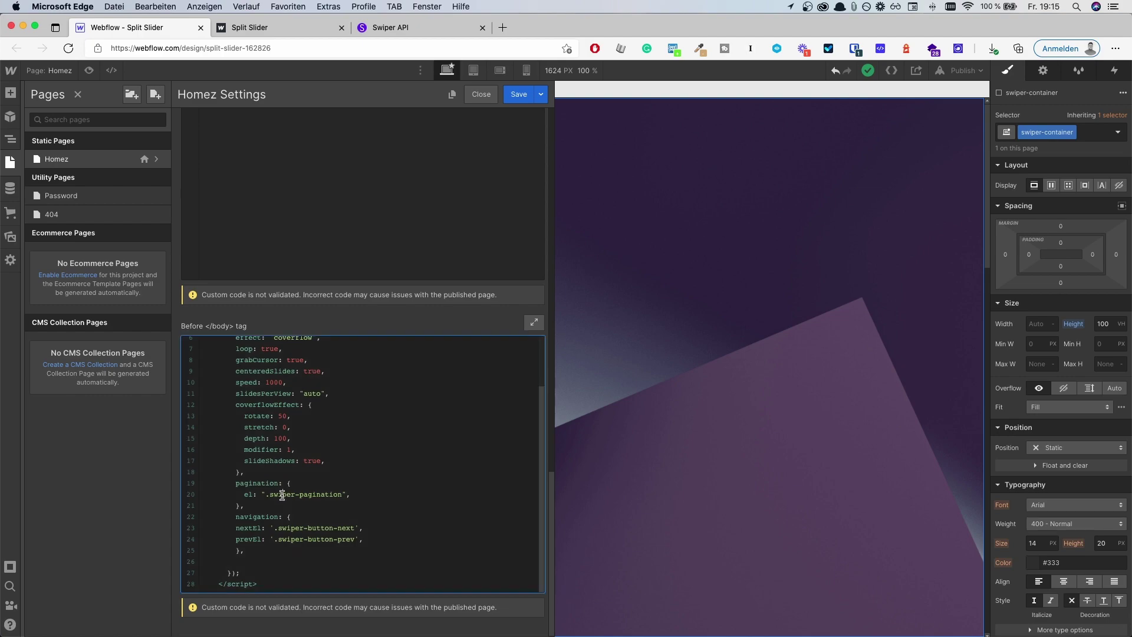
pyautogui.click(518, 96)
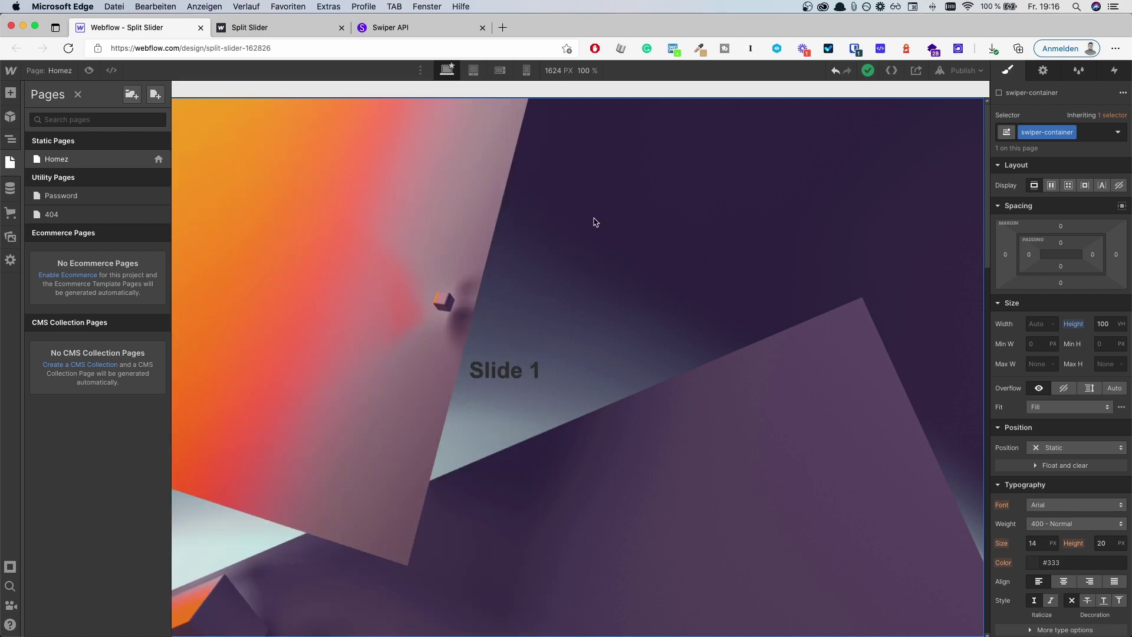
pyautogui.click(594, 219)
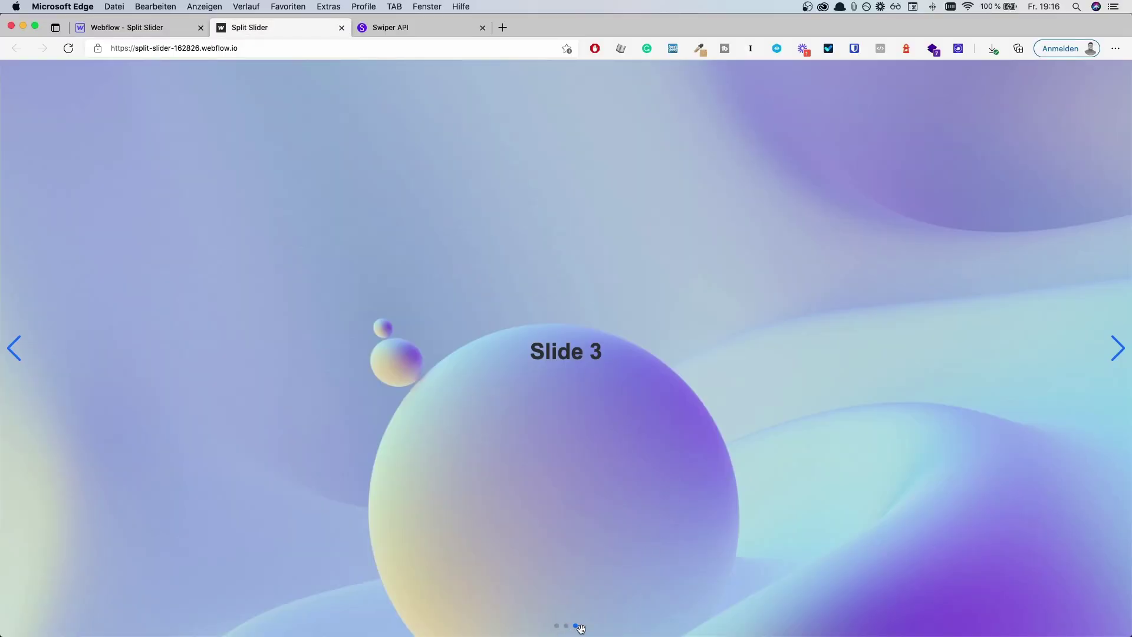
pyautogui.click(130, 28)
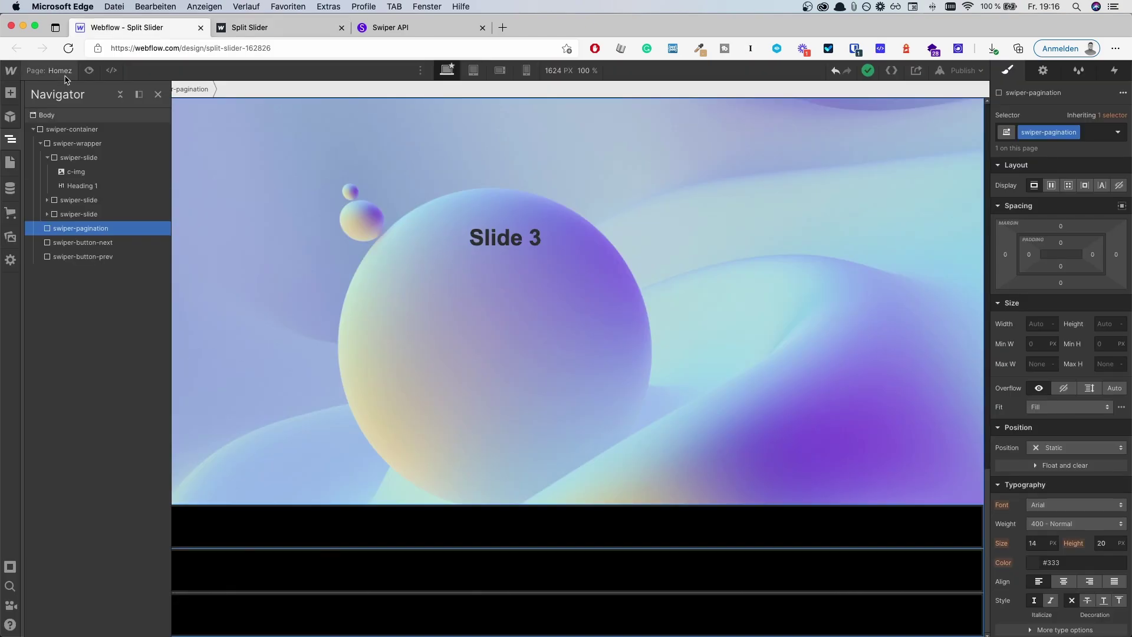
pyautogui.press('p')
pyautogui.click(157, 160)
pyautogui.scroll(-15, 360, 283)
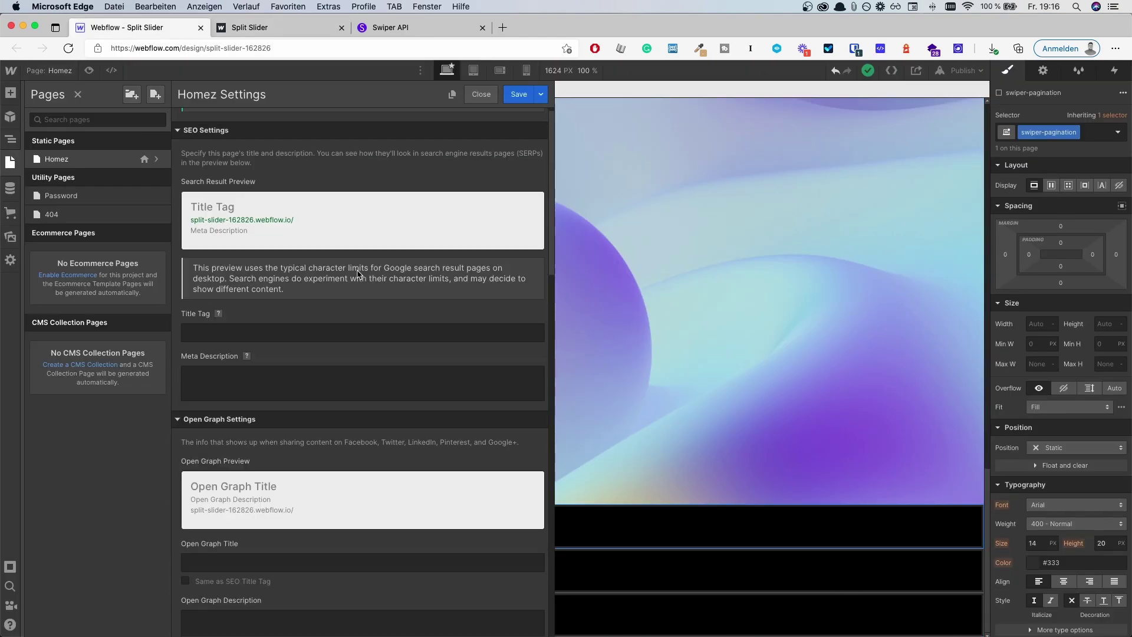
pyautogui.scroll(-3, 338, 395)
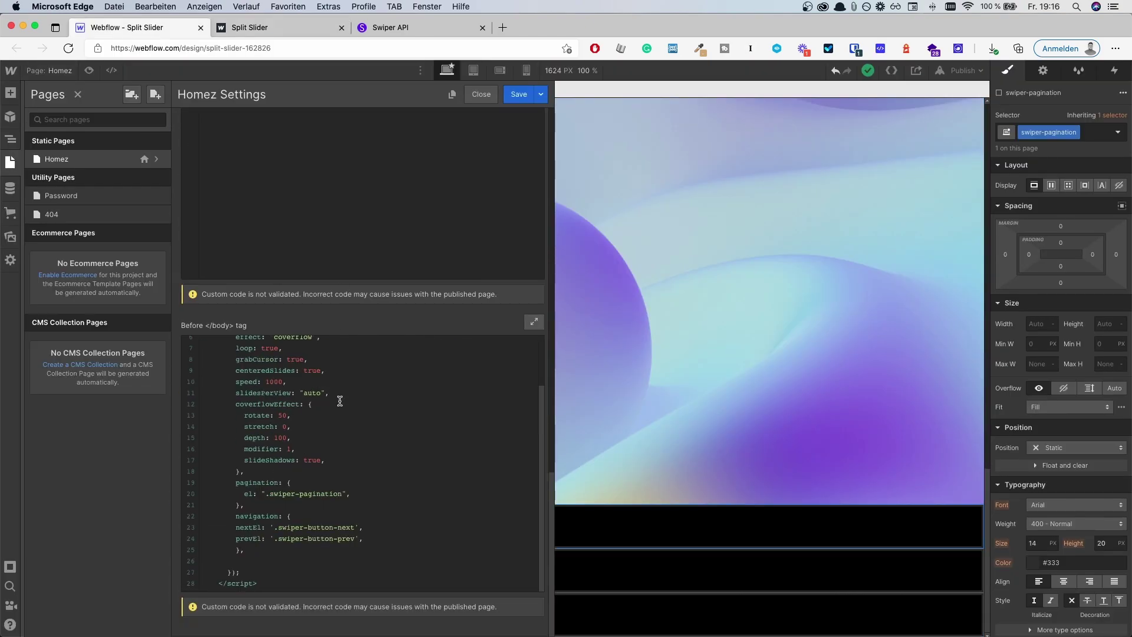
pyautogui.doubleClick(294, 529)
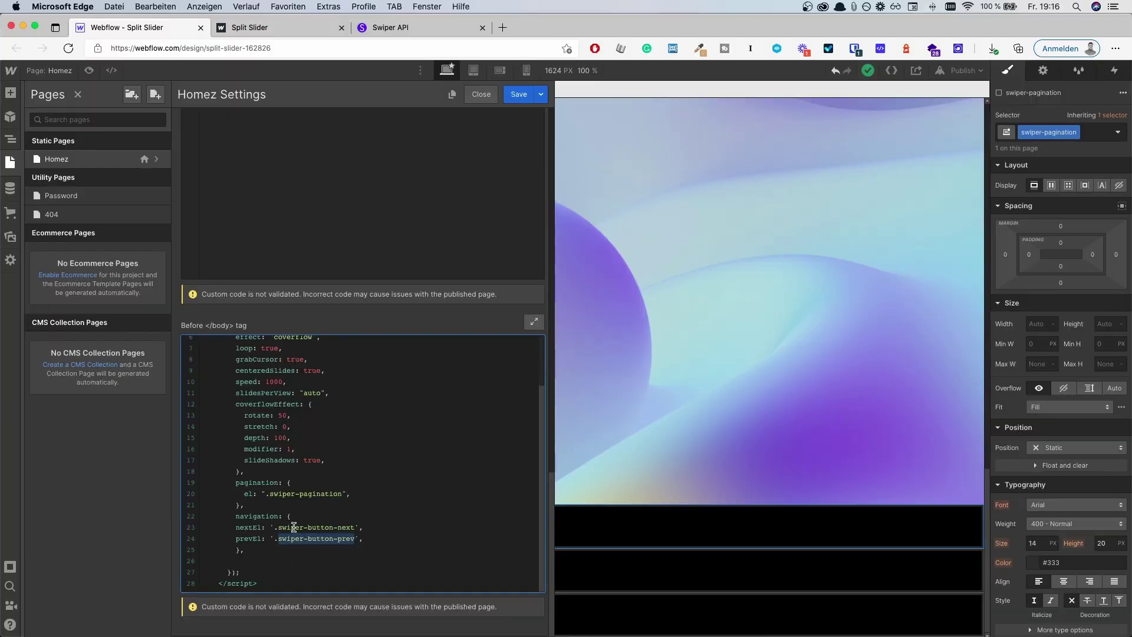
pyautogui.moveTo(293, 528); pyautogui.dragTo(354, 527)
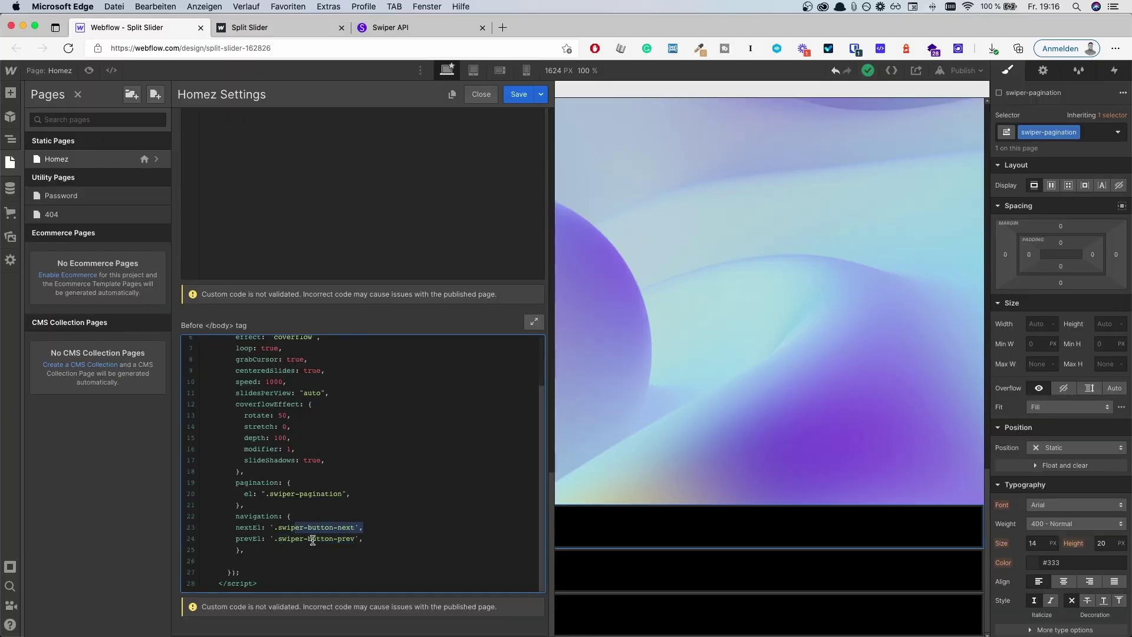
# Close page settings and select swiper-button-next and swiper-button-prev in the Navigator
pyautogui.click(563, 131)
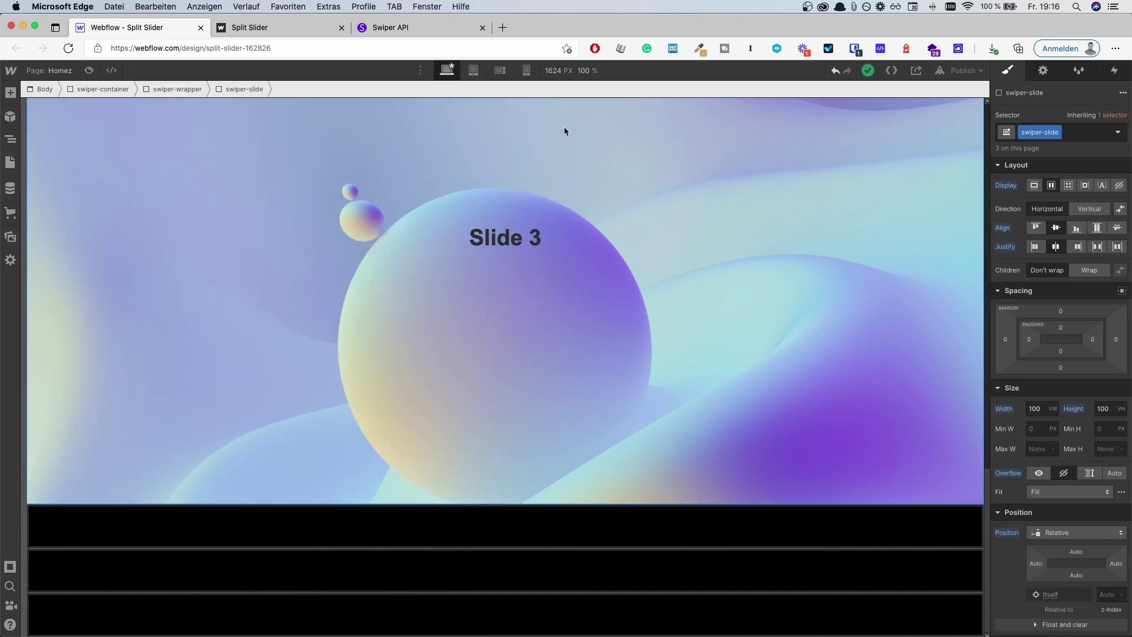
pyautogui.press('z')
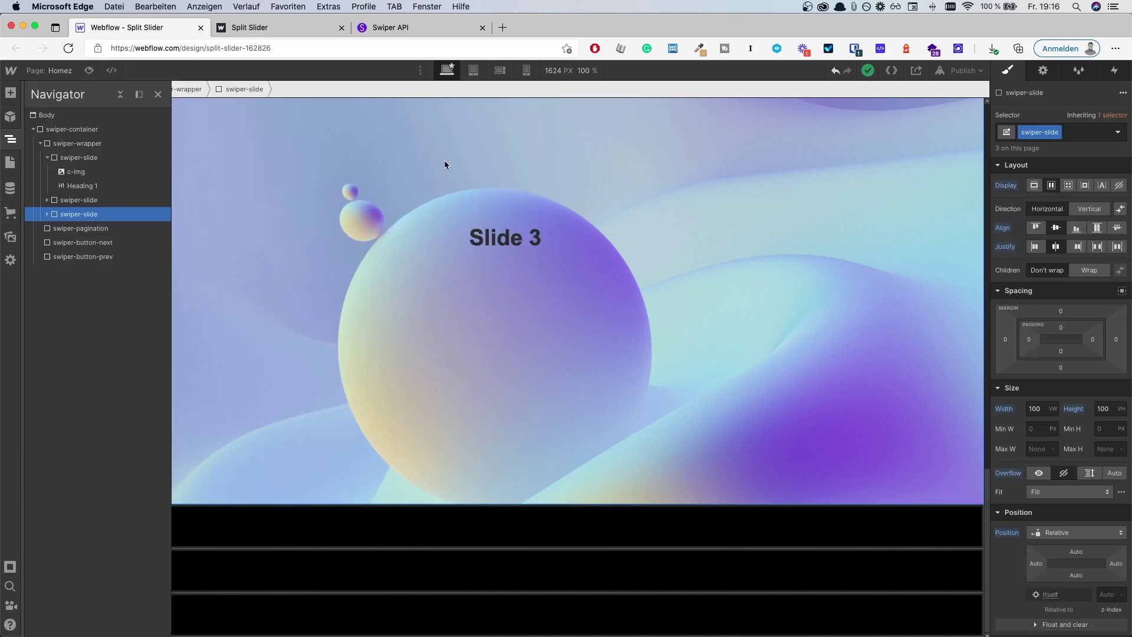
pyautogui.click(113, 245)
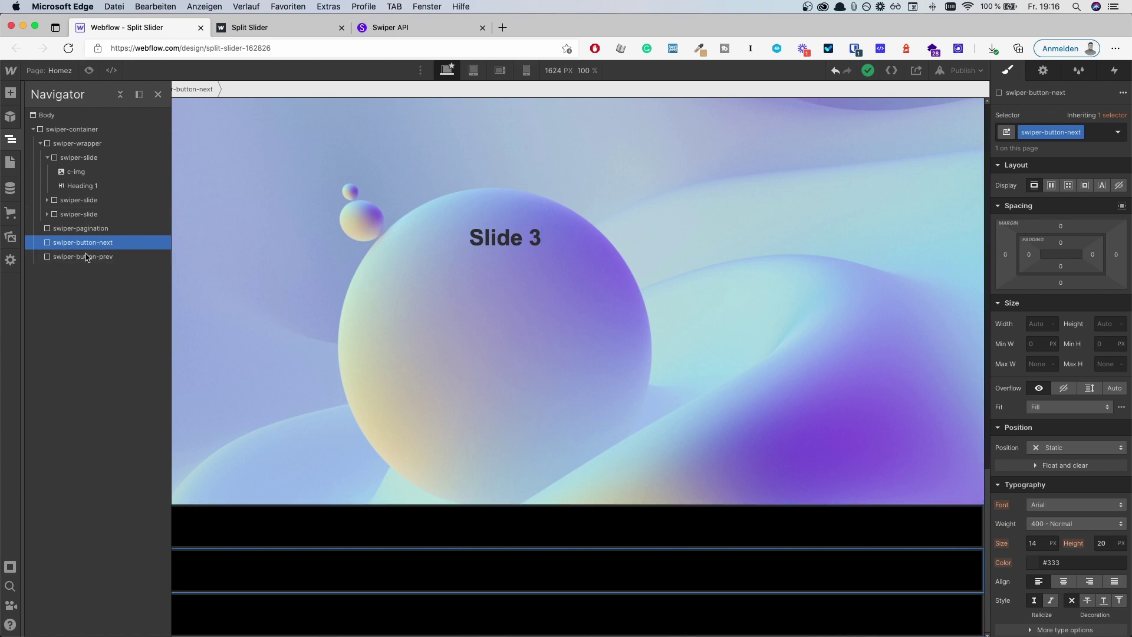
pyautogui.click(101, 261)
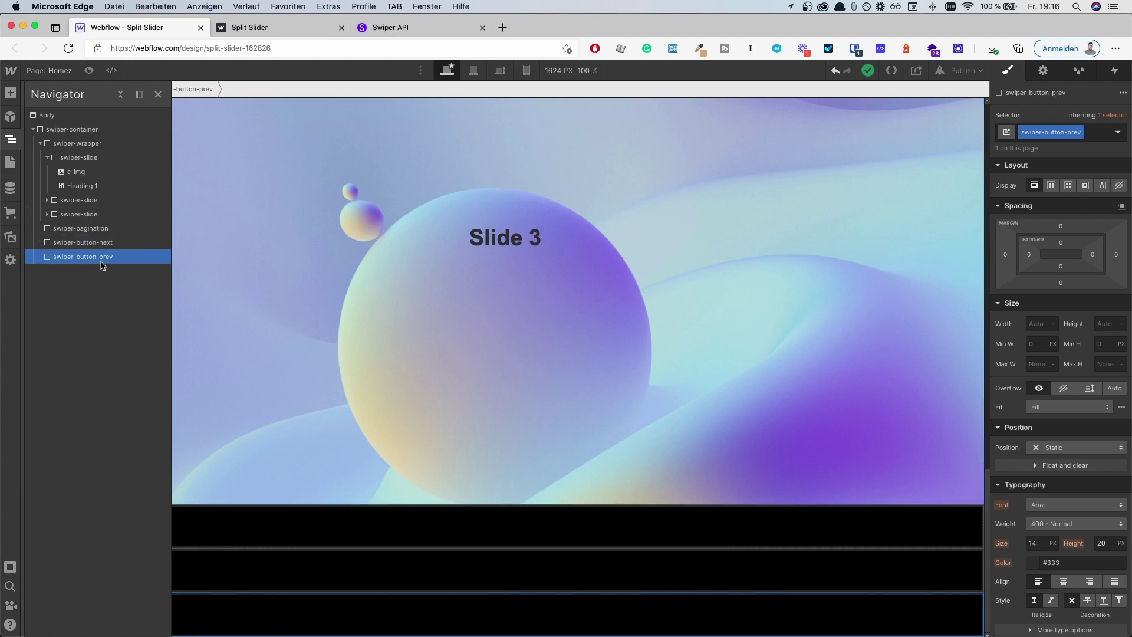
pyautogui.click(254, 31)
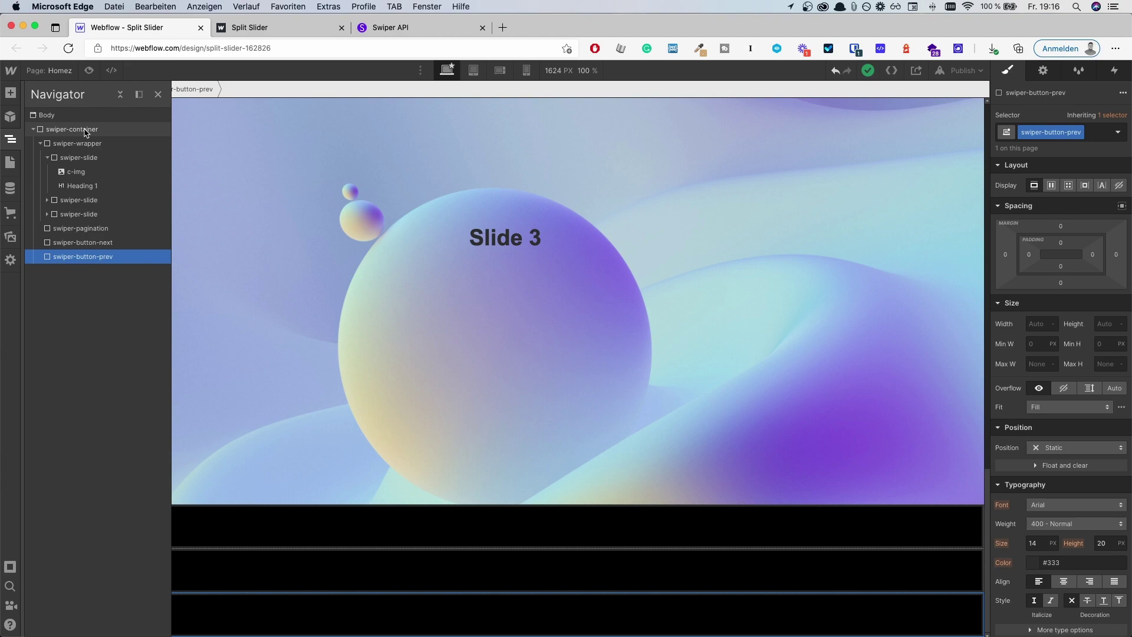
# Select swiper-container, swiper-wrapper, the first swiper-slide, c-img and Heading 1 in turn
pyautogui.click(86, 129)
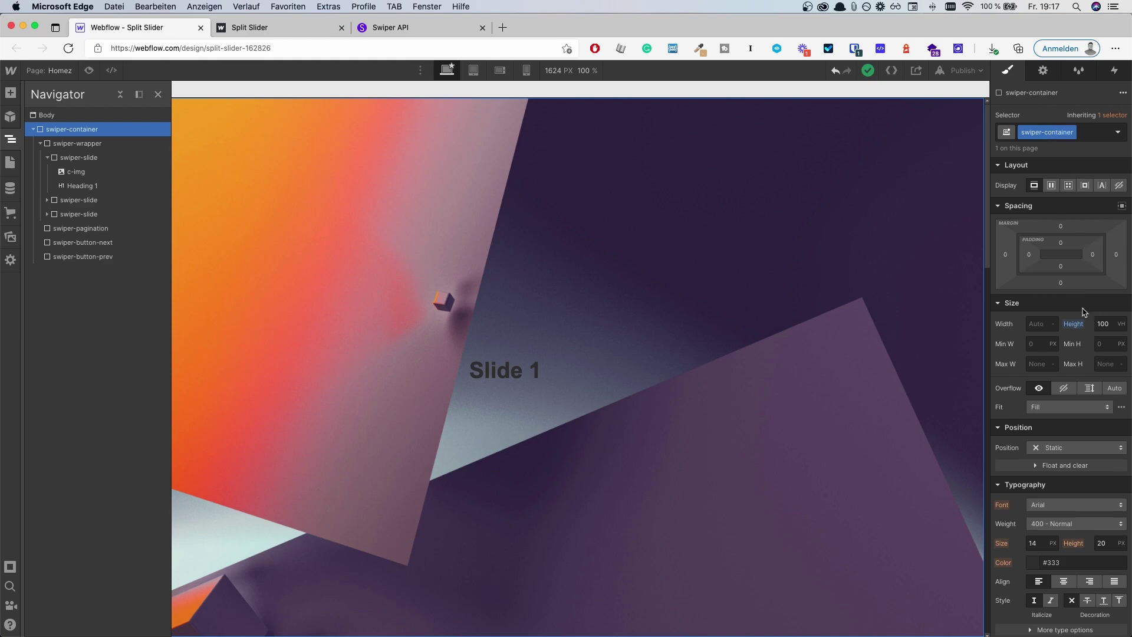
pyautogui.click(95, 144)
pyautogui.click(97, 158)
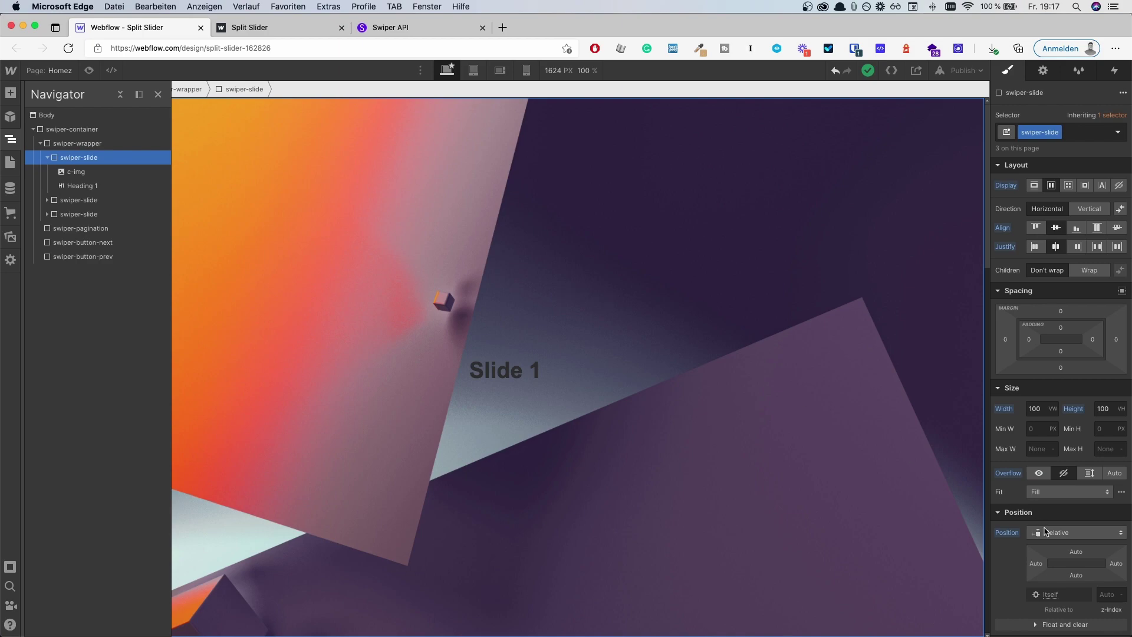
pyautogui.click(75, 171)
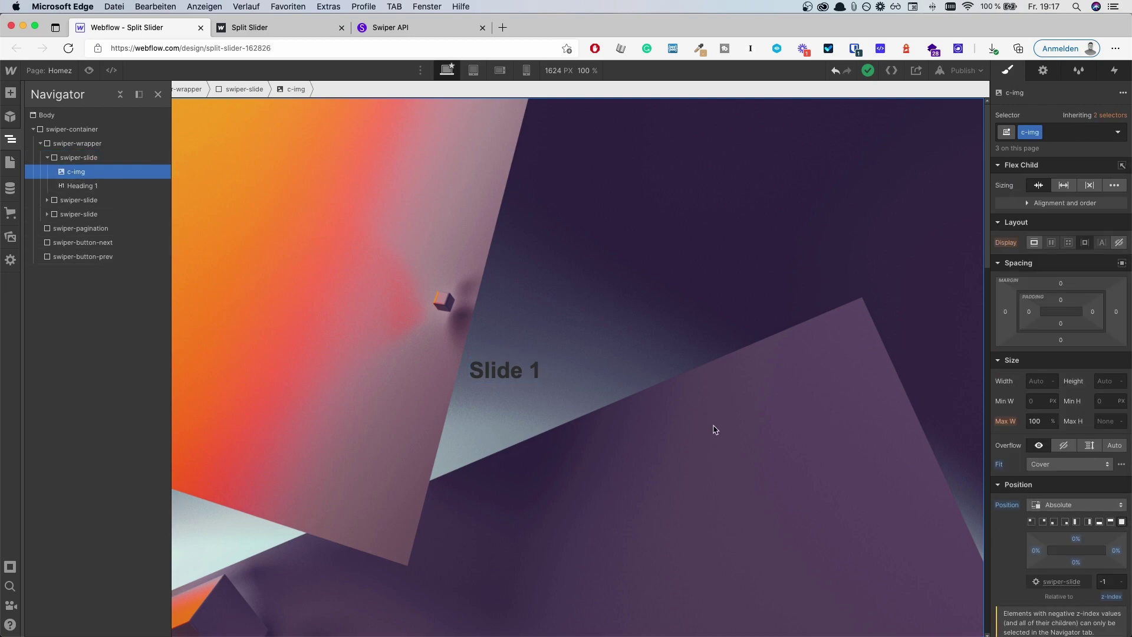
pyautogui.click(79, 186)
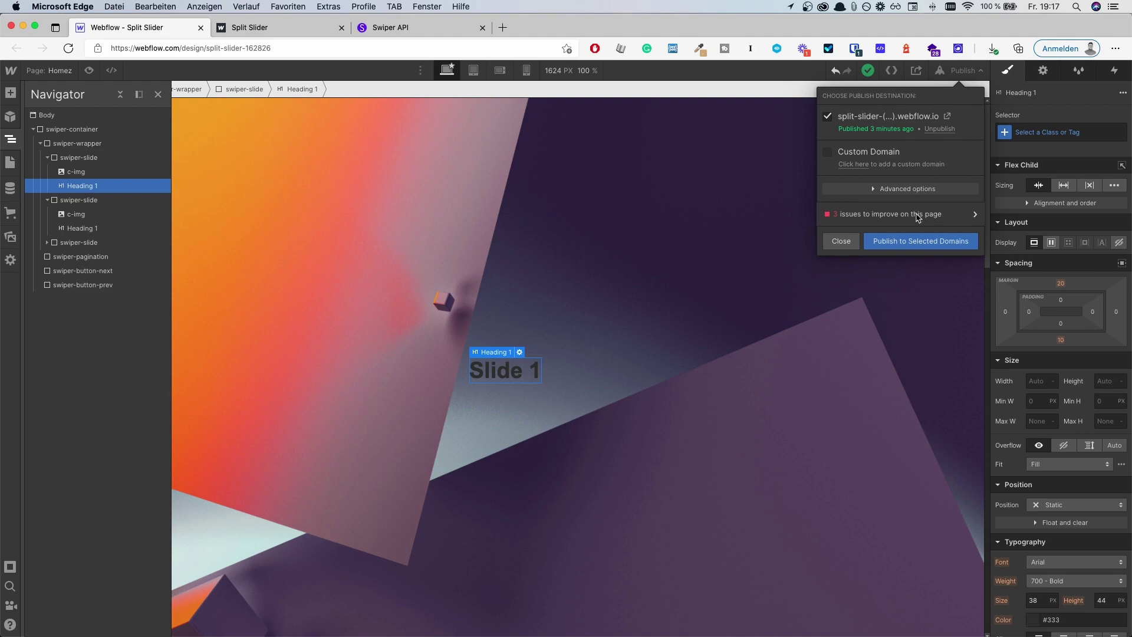
# Swipe the published Split Slider page to the next slide to watch the 3D transition
pyautogui.click(288, 31)
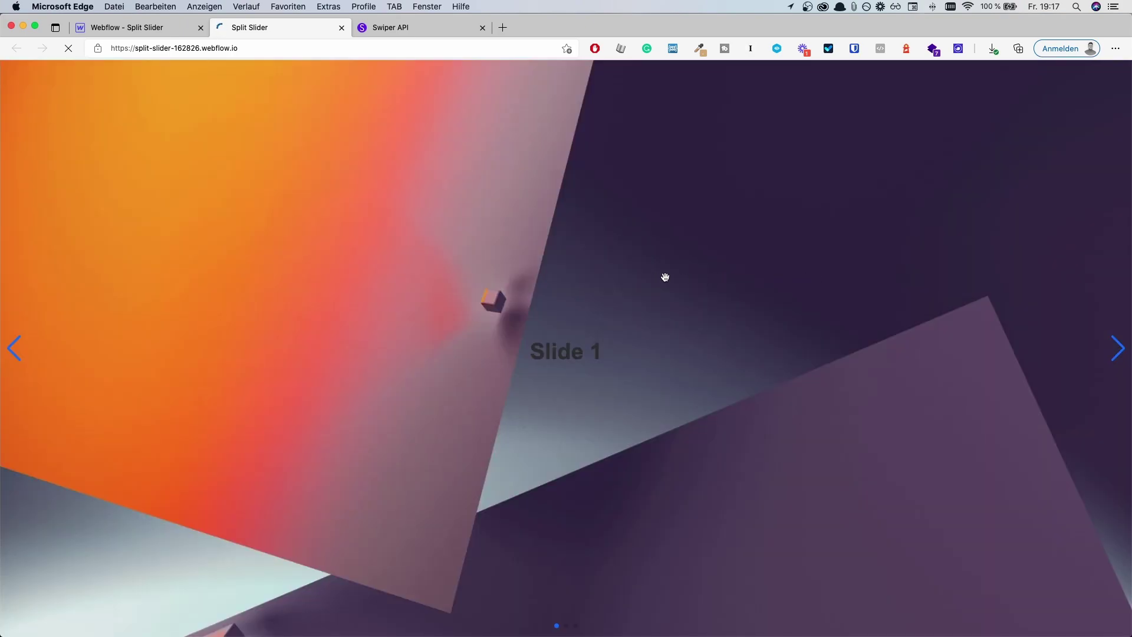
pyautogui.moveTo(665, 275); pyautogui.dragTo(424, 293)
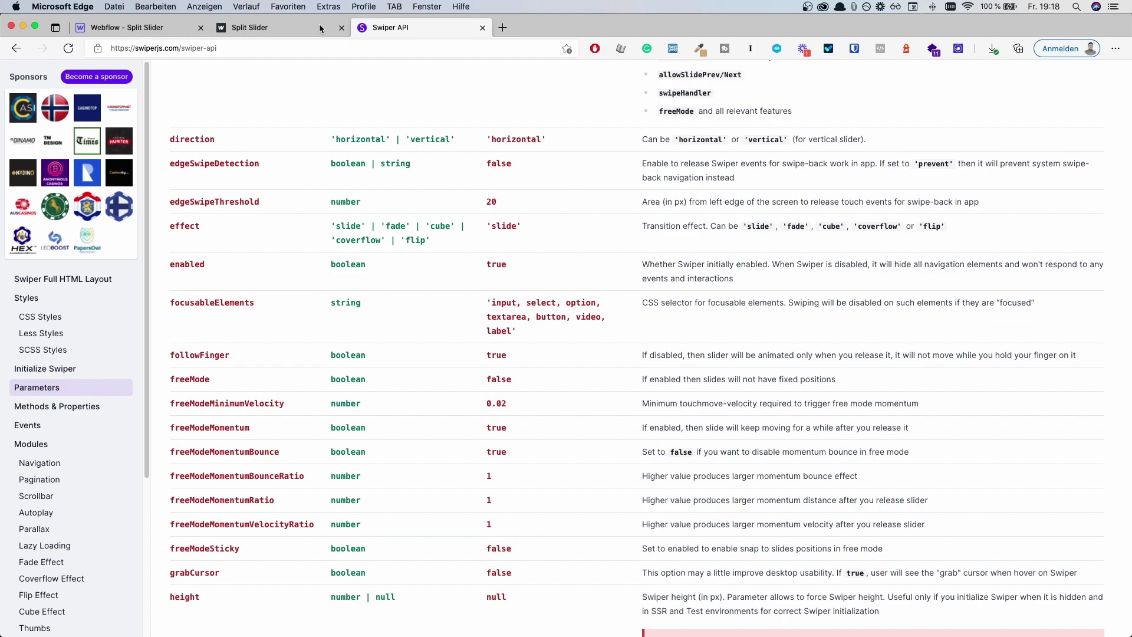
# Advance the published Split Slider twice to reach Slide 3
pyautogui.click(281, 27)
pyautogui.click(1118, 349)
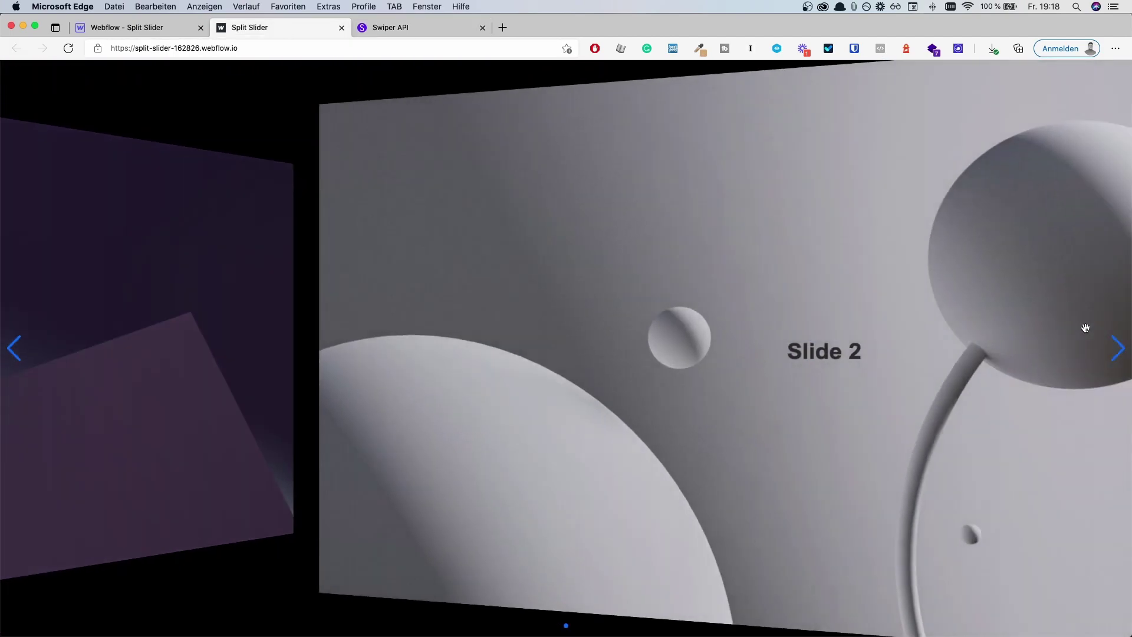
pyautogui.click(1118, 349)
# Go to the Swiper demos page from the top of the API documentation
pyautogui.click(405, 29)
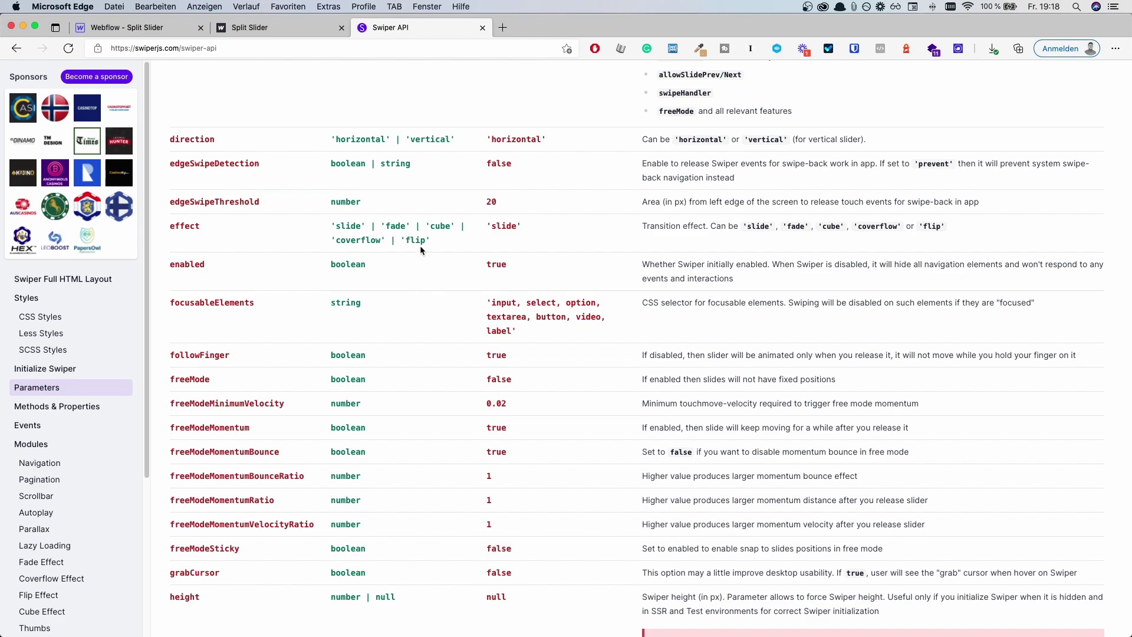
pyautogui.scroll(20, 362, 361)
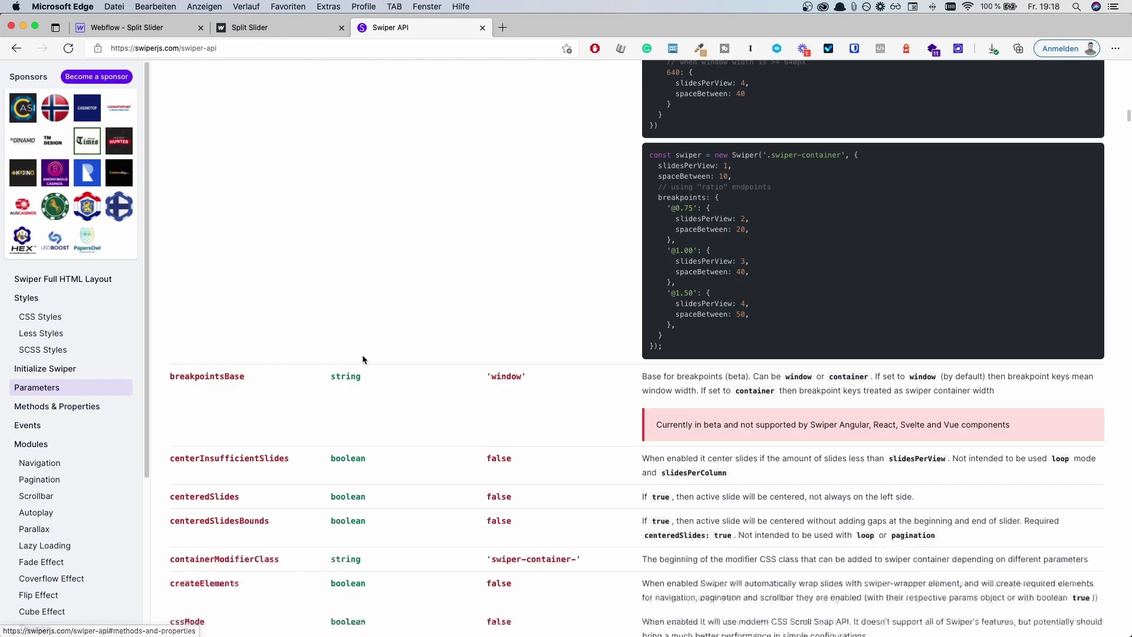
pyautogui.click(439, 148)
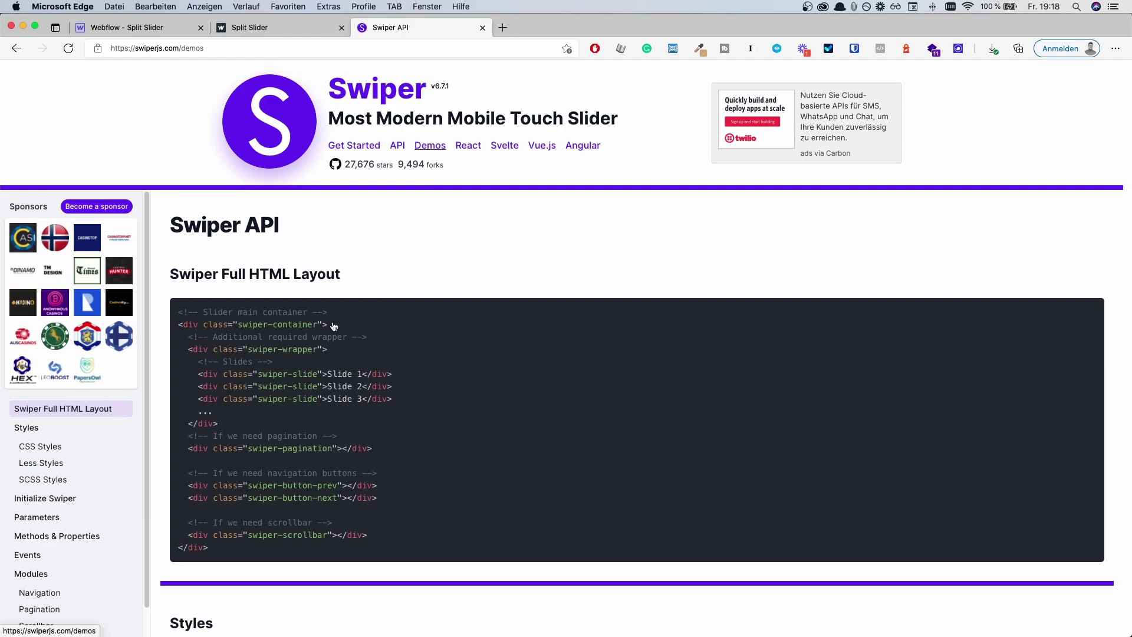
# Scroll the Swiper demos past Navigation and Pagination to the Effect coverflow example
pyautogui.scroll(-15, 369, 295)
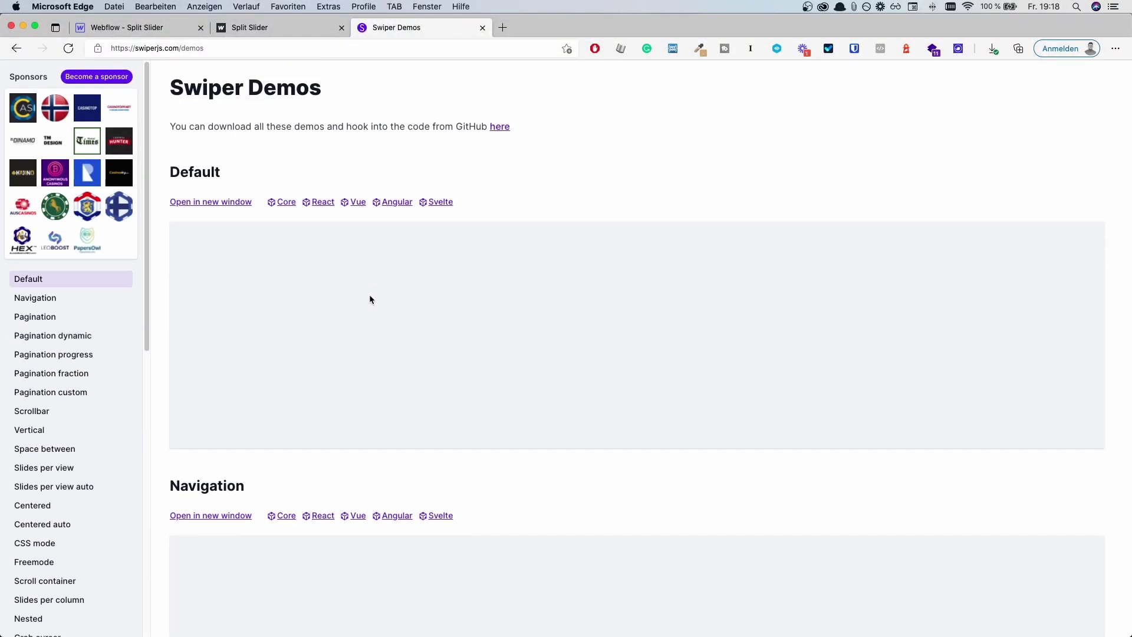
pyautogui.scroll(1, 387, 301)
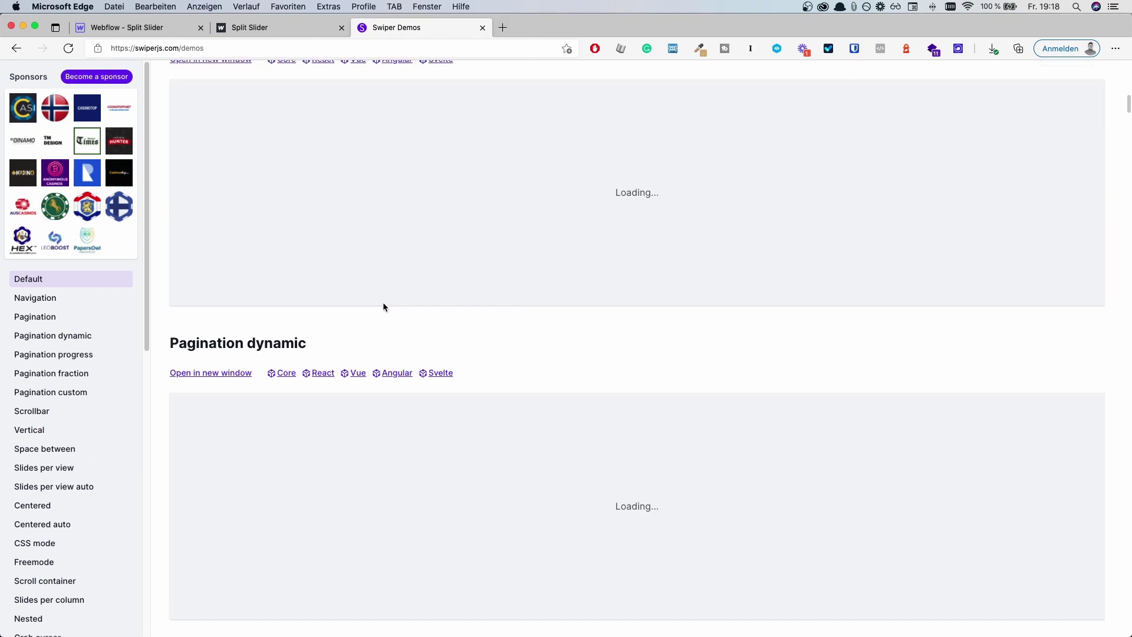
pyautogui.scroll(15, 401, 301)
pyautogui.scroll(-4, 454, 304)
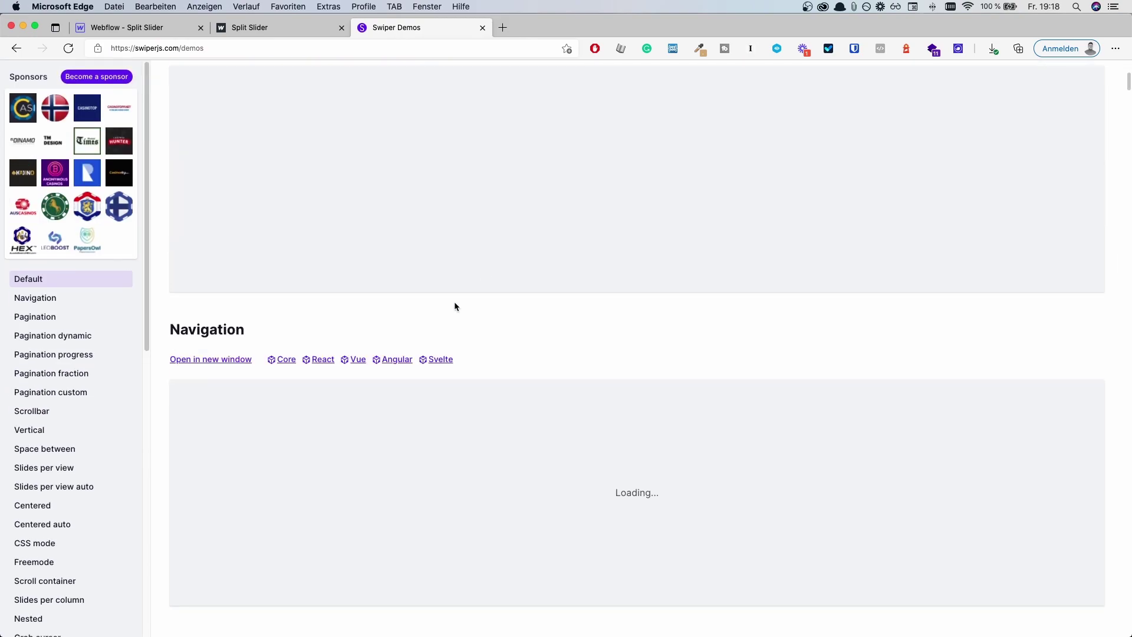
pyautogui.scroll(4, 353, 283)
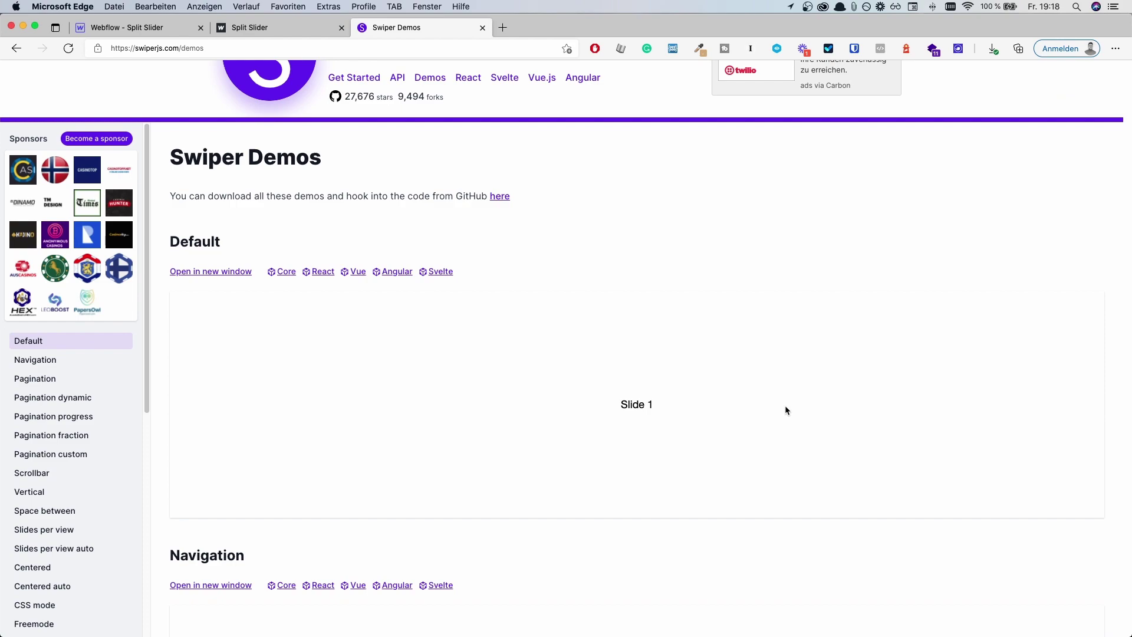
pyautogui.scroll(-15, 330, 395)
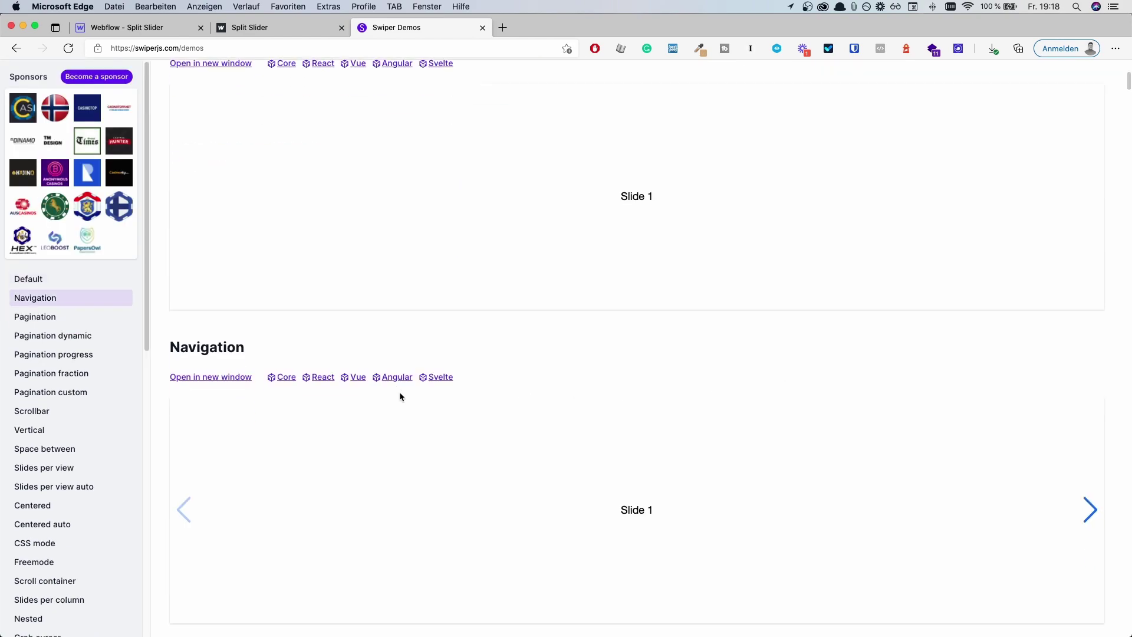
pyautogui.scroll(-10, 892, 306)
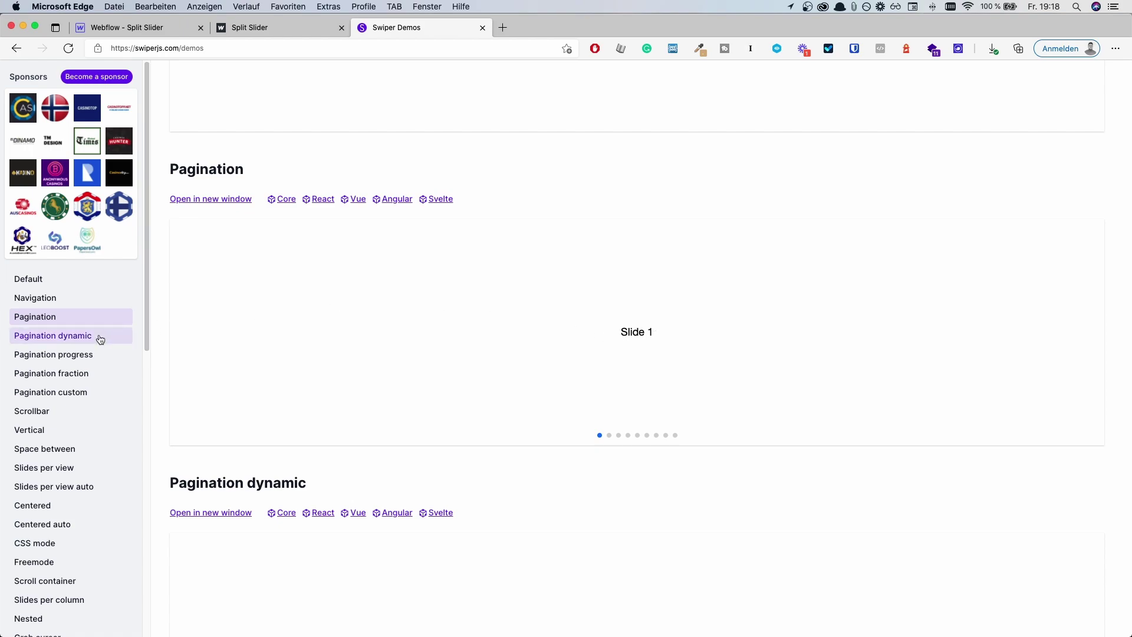
pyautogui.scroll(-3, 88, 368)
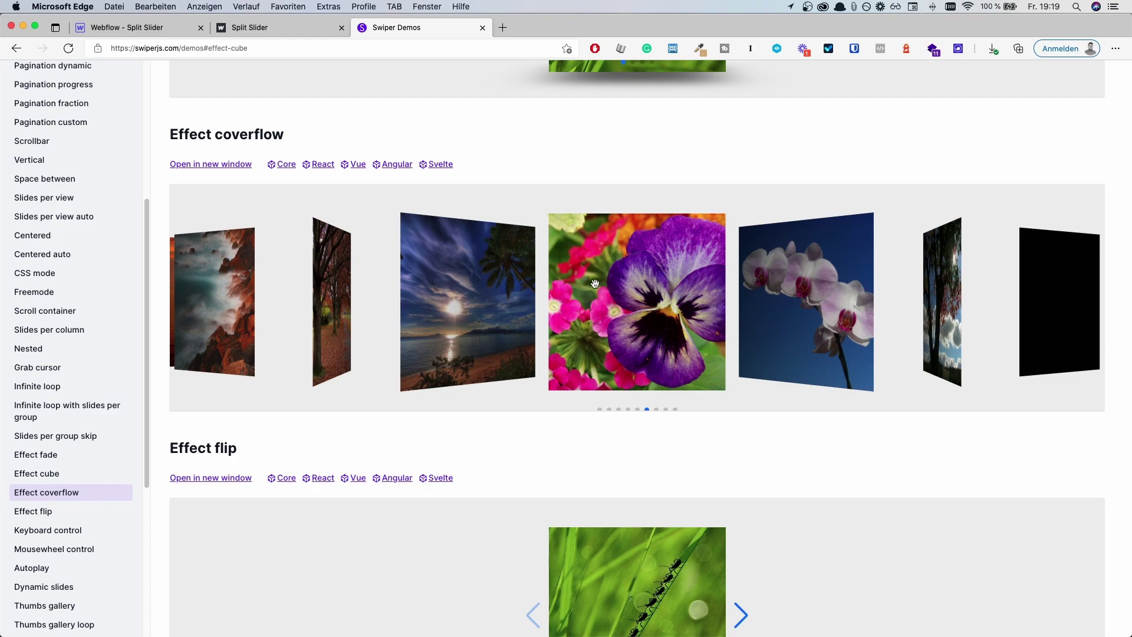
# Swipe the published slider once, then drag the Effect cube demo to another slide
pyautogui.click(290, 33)
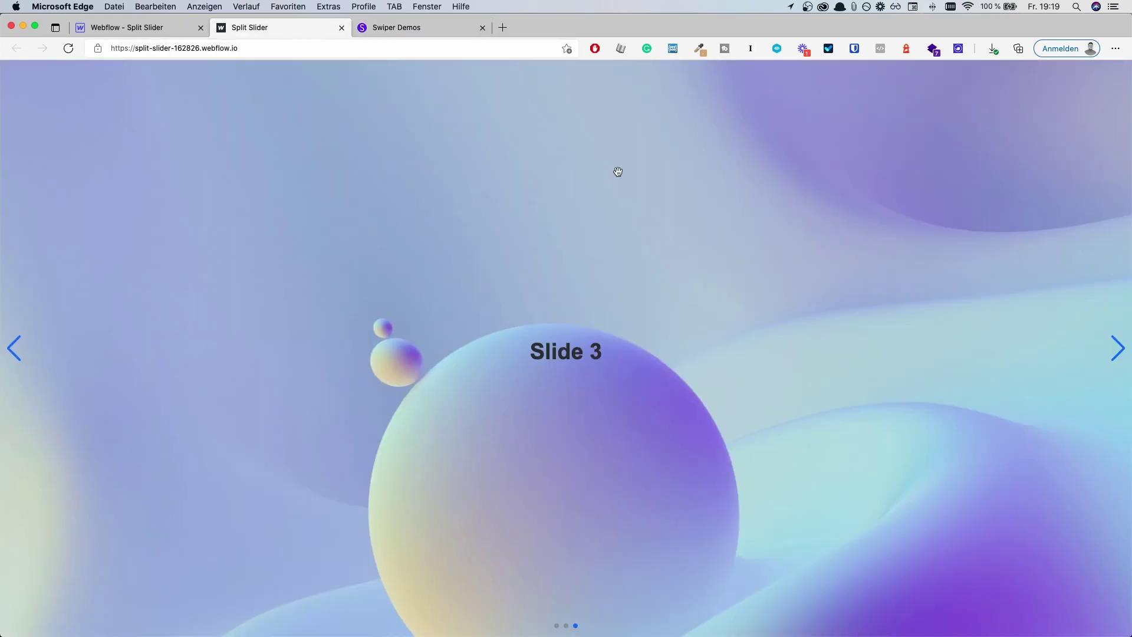
pyautogui.moveTo(616, 171); pyautogui.dragTo(373, 256)
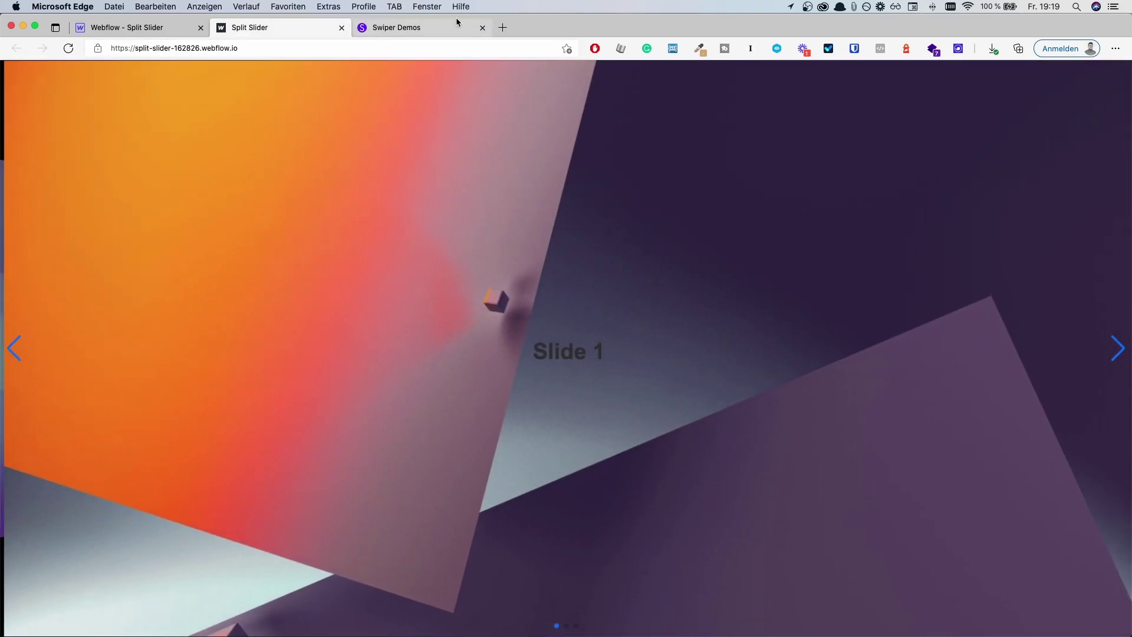
pyautogui.click(454, 23)
pyautogui.moveTo(909, 318); pyautogui.dragTo(784, 337)
pyautogui.scroll(-3, 785, 338)
pyautogui.scroll(15, 766, 354)
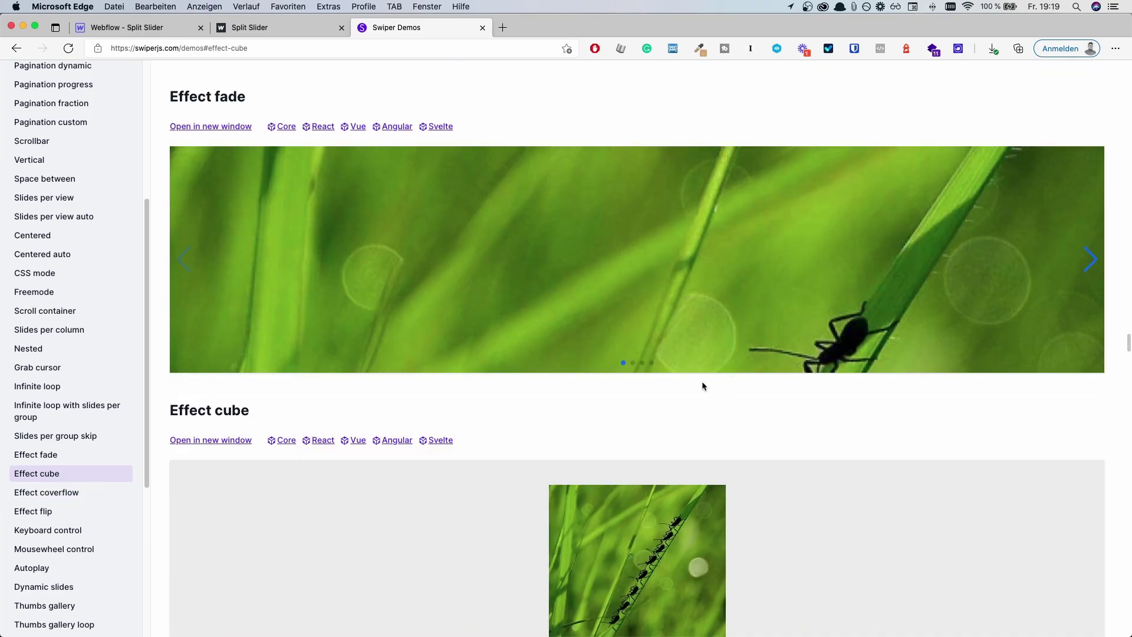
pyautogui.scroll(-3, 692, 446)
pyautogui.moveTo(712, 384); pyautogui.dragTo(526, 423)
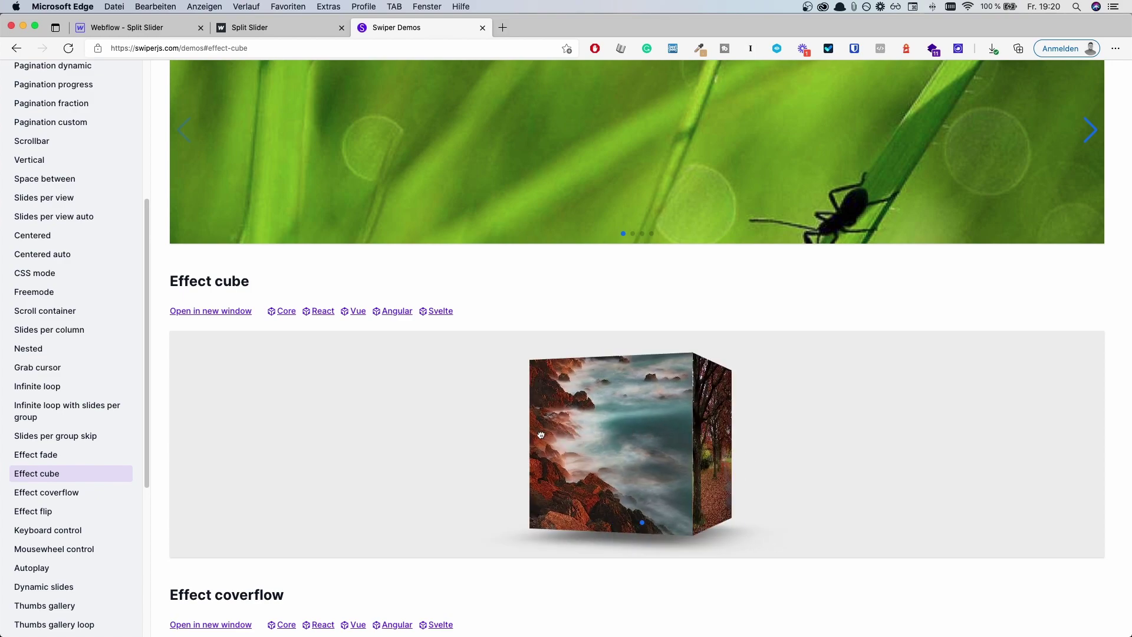